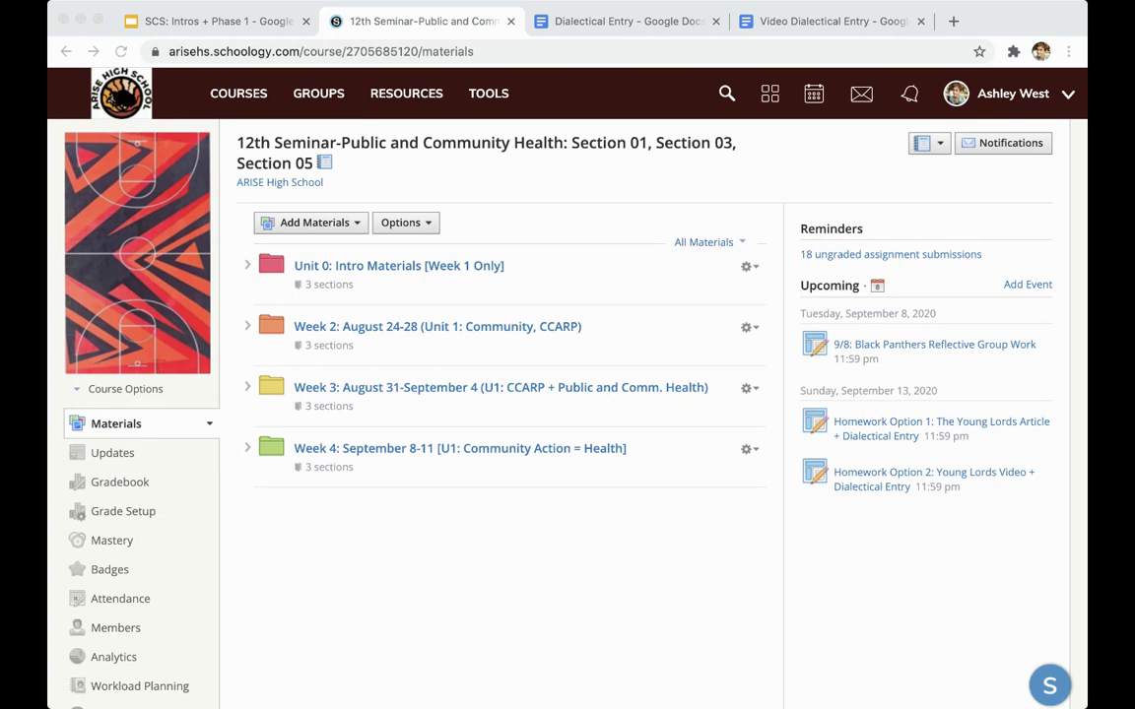
# - Open the Homework Option 1 article assignment from the Homework Options: PICK ONE folder inside the Week 4 materials
pyautogui.click(372, 558)
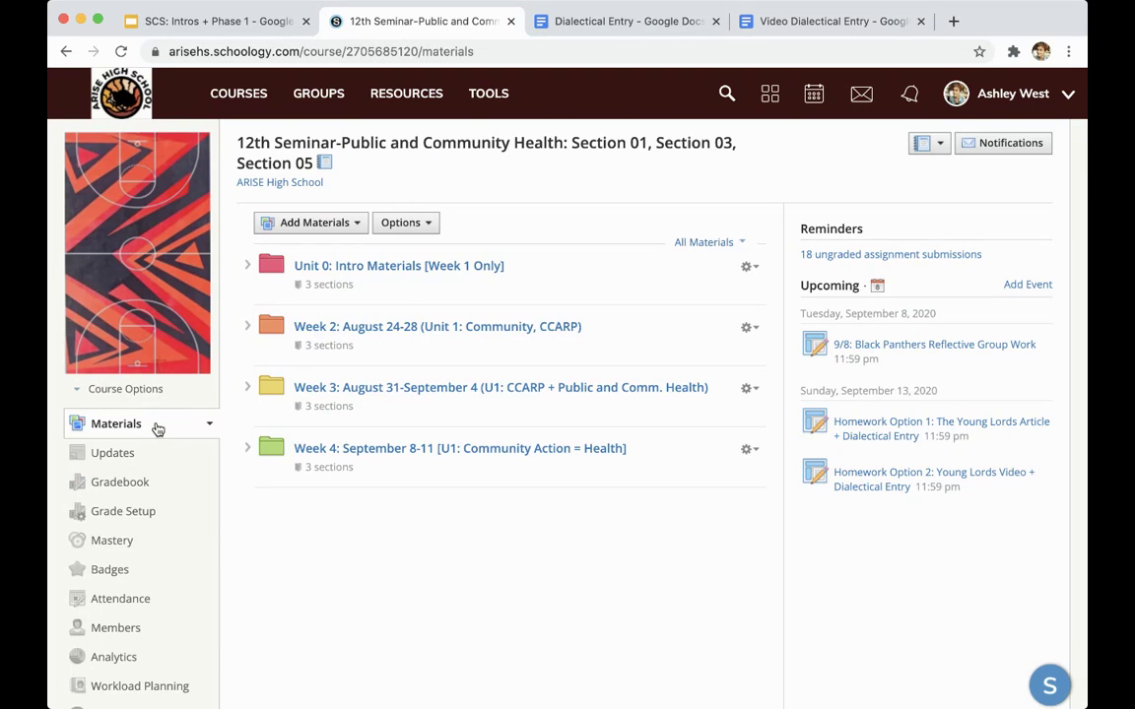
pyautogui.click(315, 453)
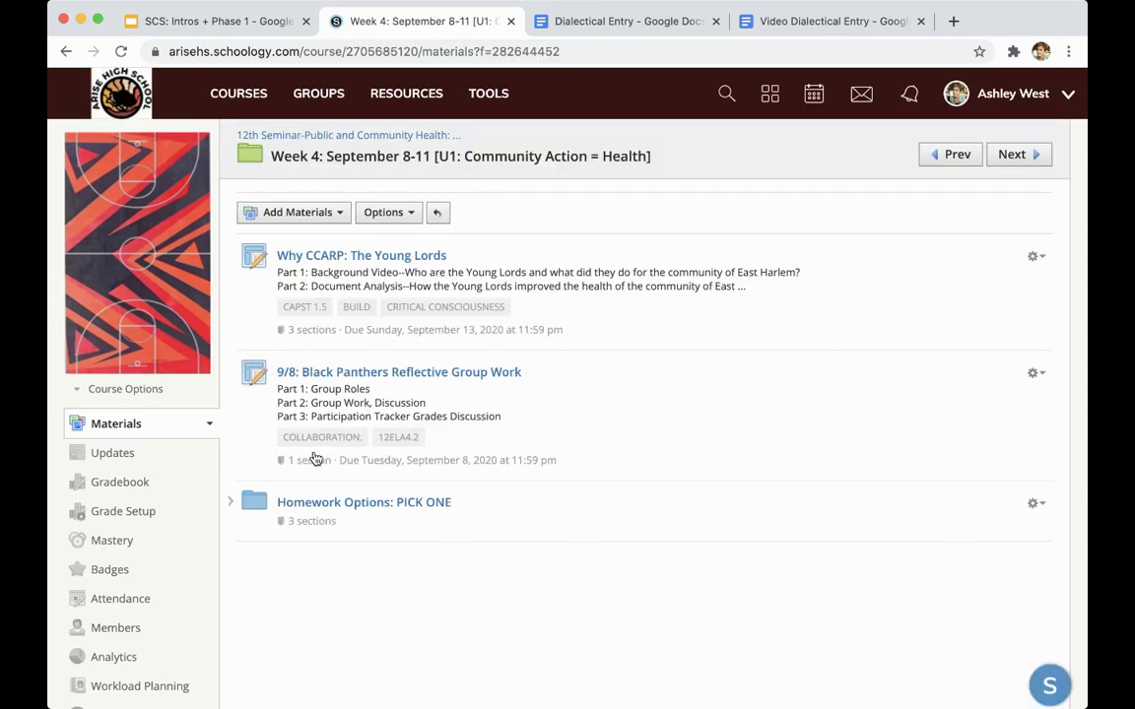
pyautogui.click(340, 508)
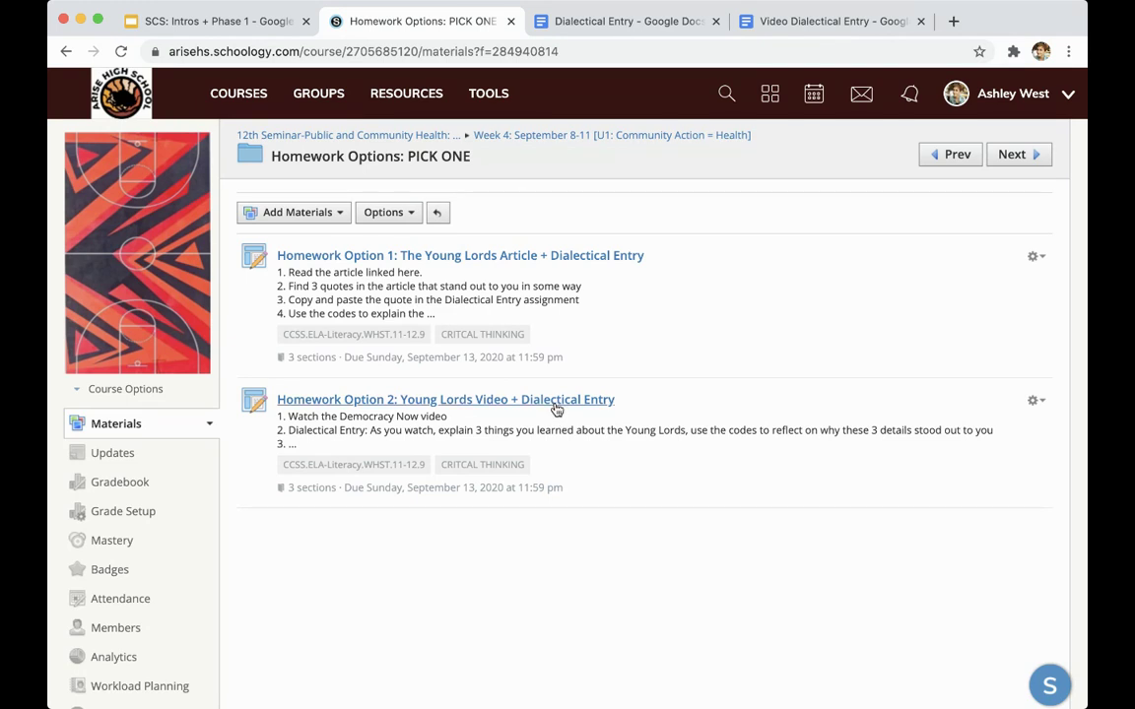
pyautogui.click(542, 259)
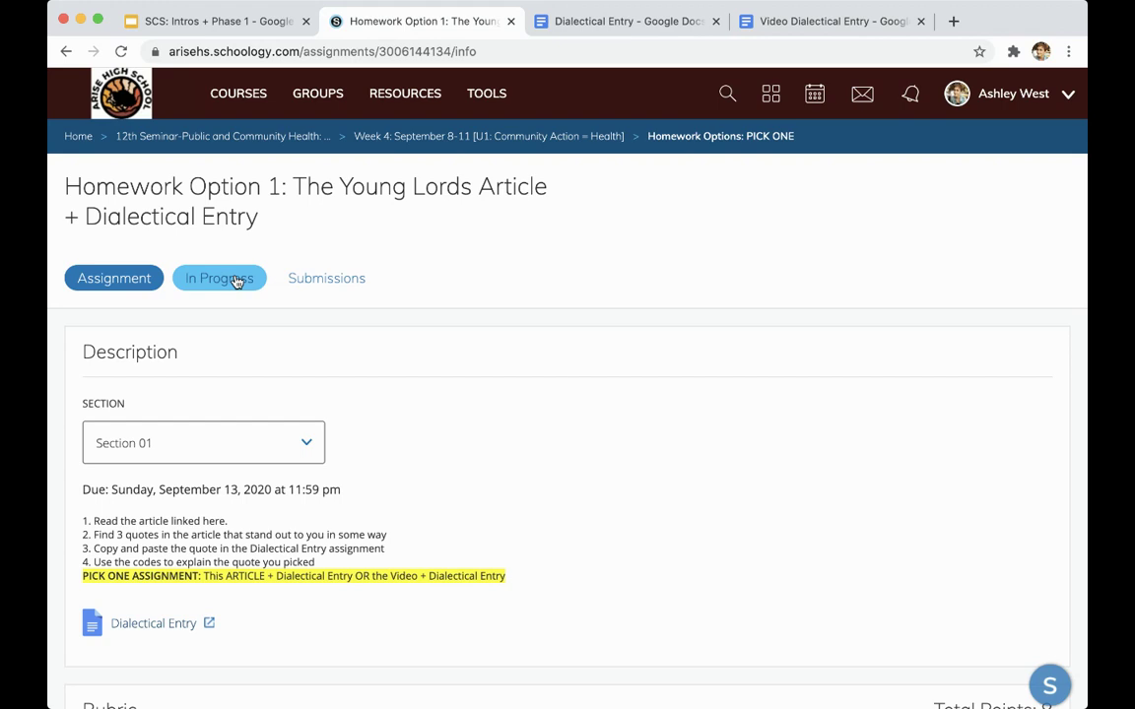
# - Look at the Dialectical Entry document for Homework Option 1 and return to the assignment page
pyautogui.scroll(-1, 237, 282)
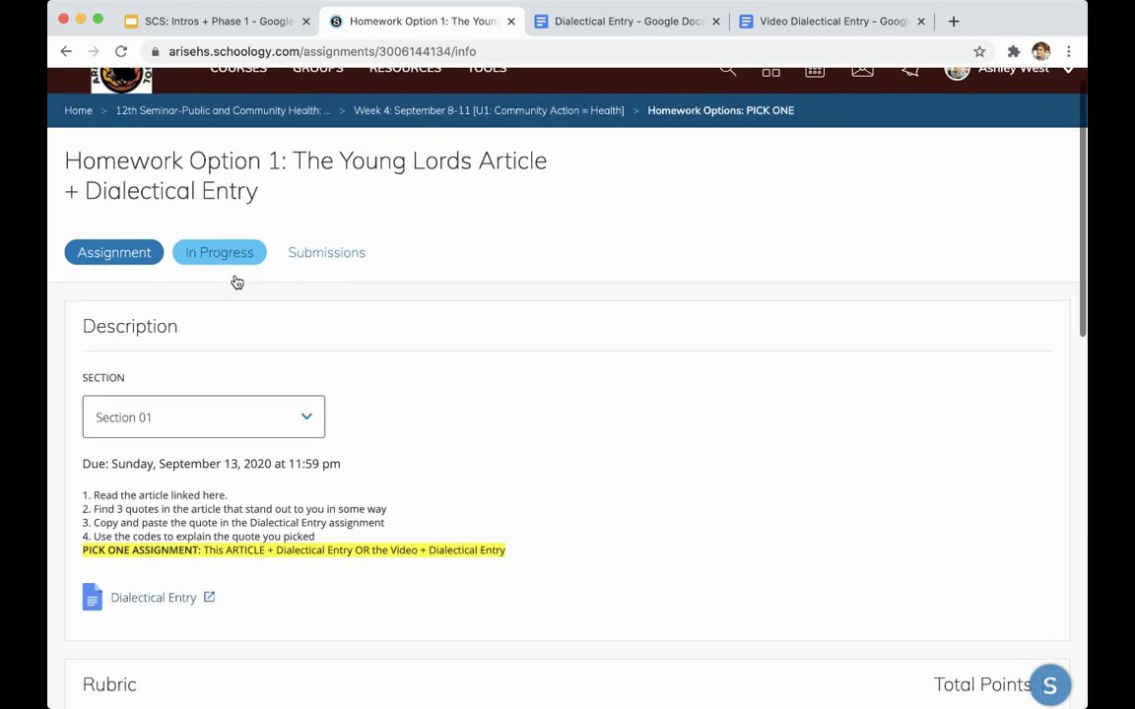
pyautogui.click(596, 24)
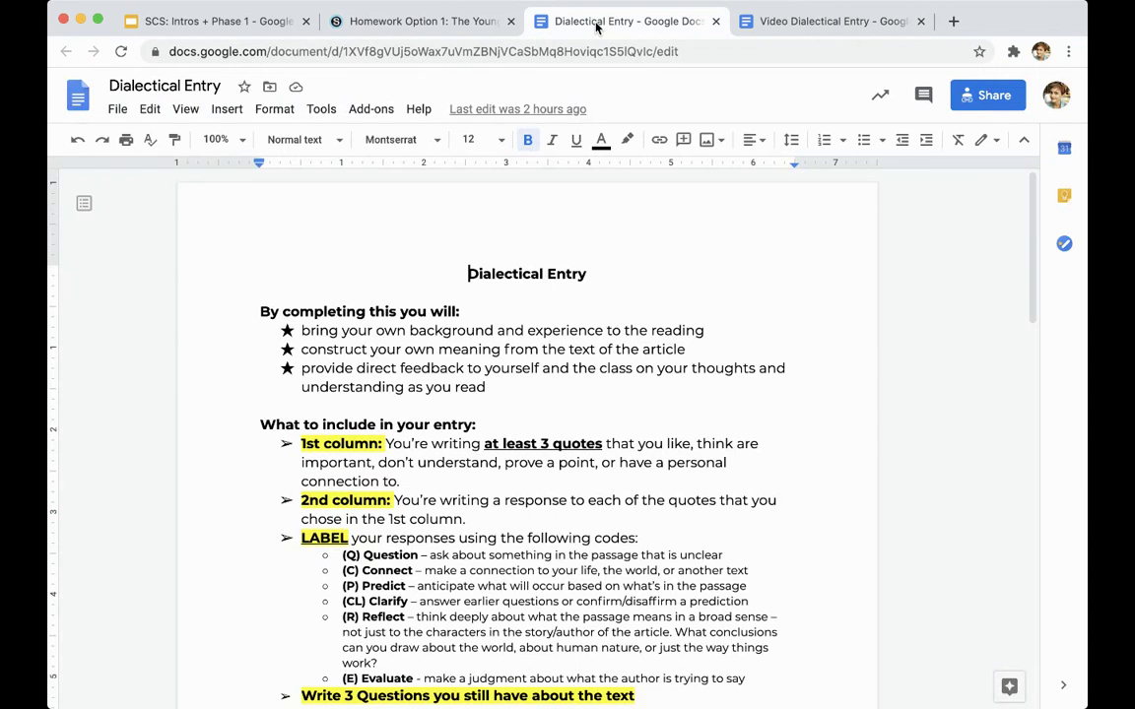
pyautogui.click(441, 22)
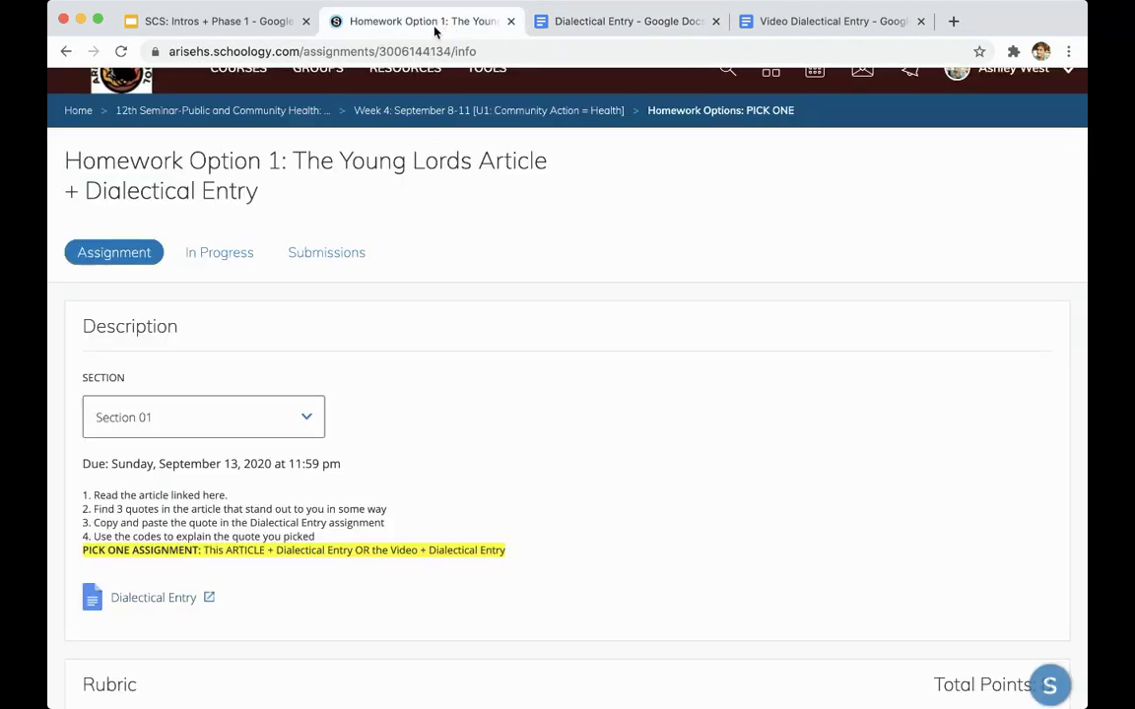
# - Open the attached article "Remember the Young Lords? Neither does NYPD" from below the assignment's rubric
pyautogui.scroll(-5, 393, 350)
pyautogui.scroll(-5, 393, 349)
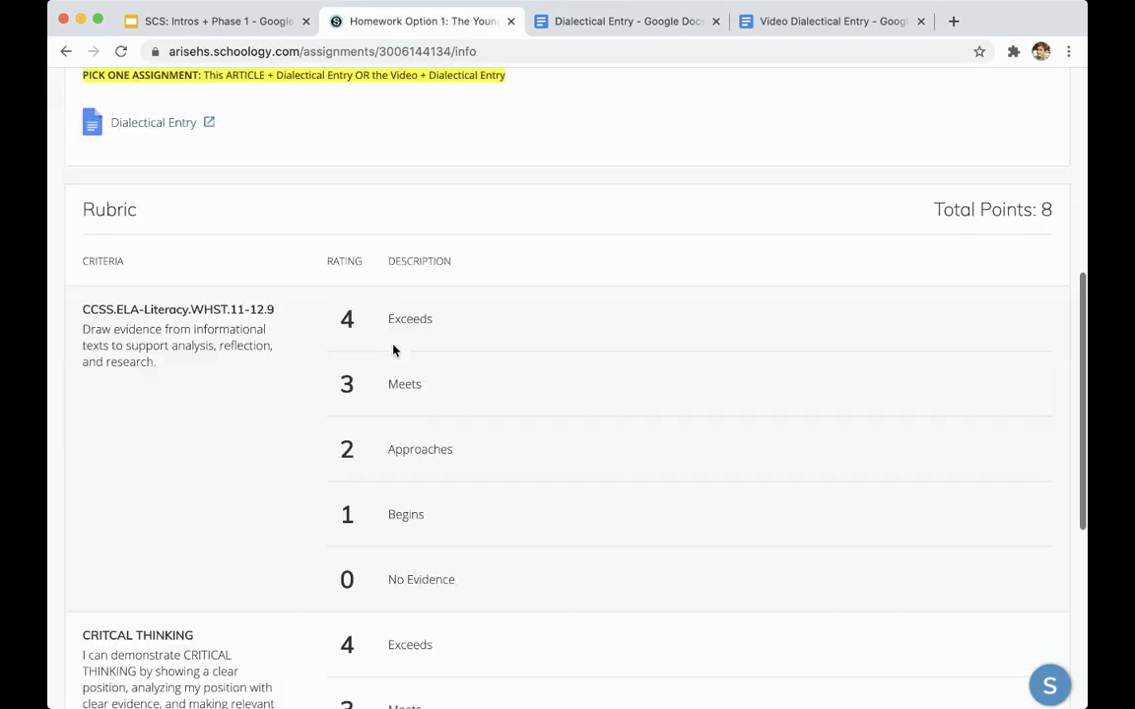
pyautogui.scroll(2, 393, 345)
pyautogui.scroll(-5, 393, 345)
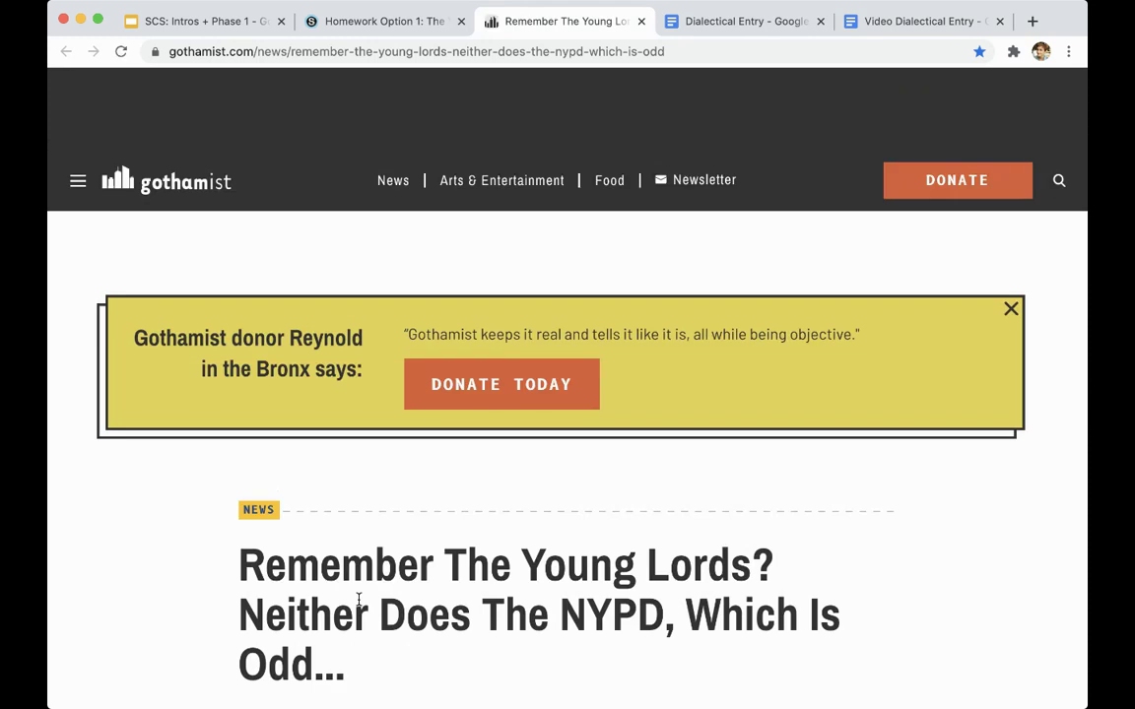
# - Examine the headline, photo and opening paragraphs of the Gothamist article about the Young Lords
pyautogui.scroll(-3, 359, 606)
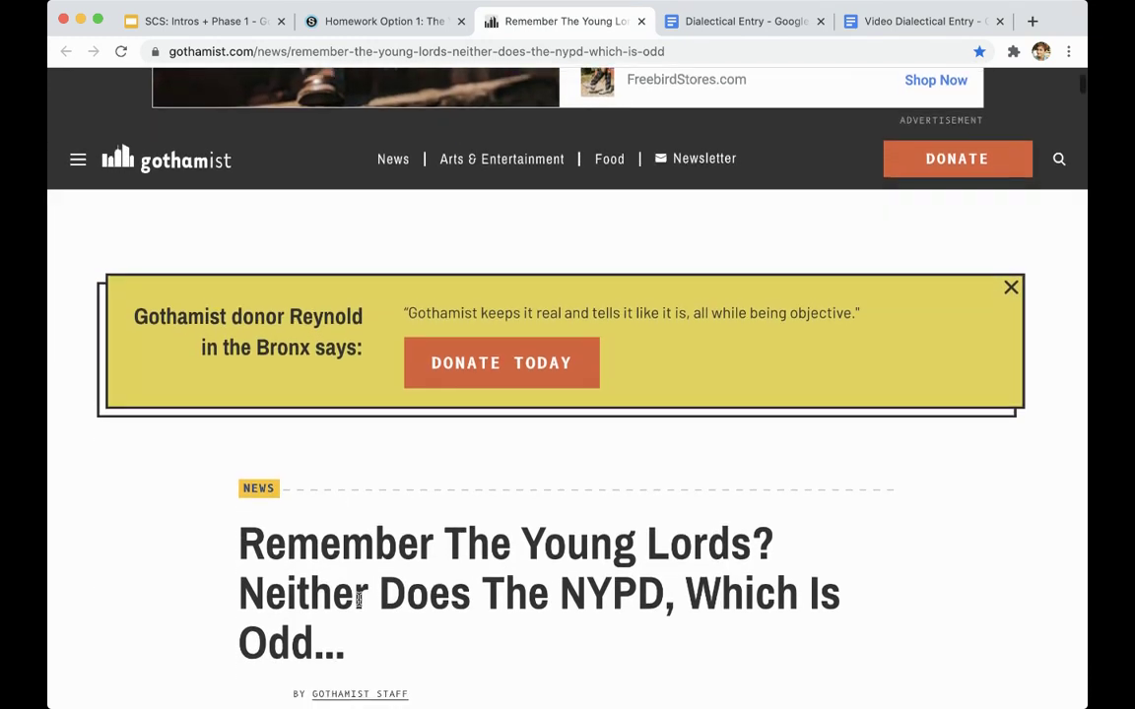
pyautogui.scroll(-3, 360, 598)
pyautogui.scroll(-3, 359, 597)
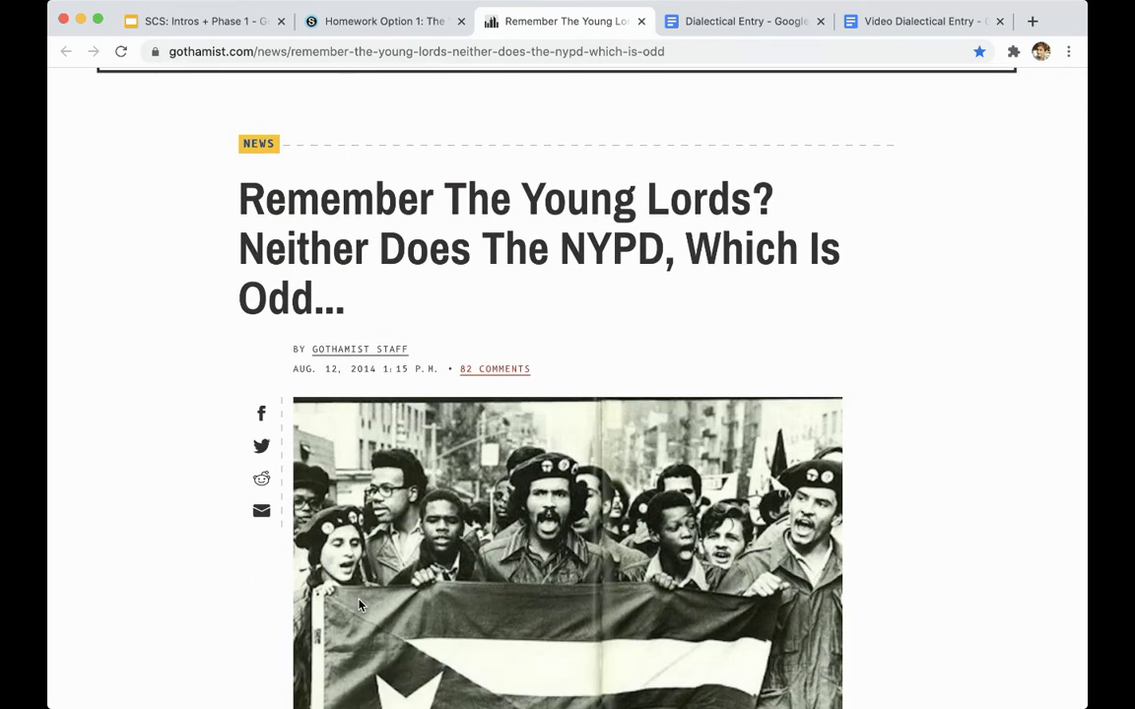
pyautogui.scroll(-4, 359, 606)
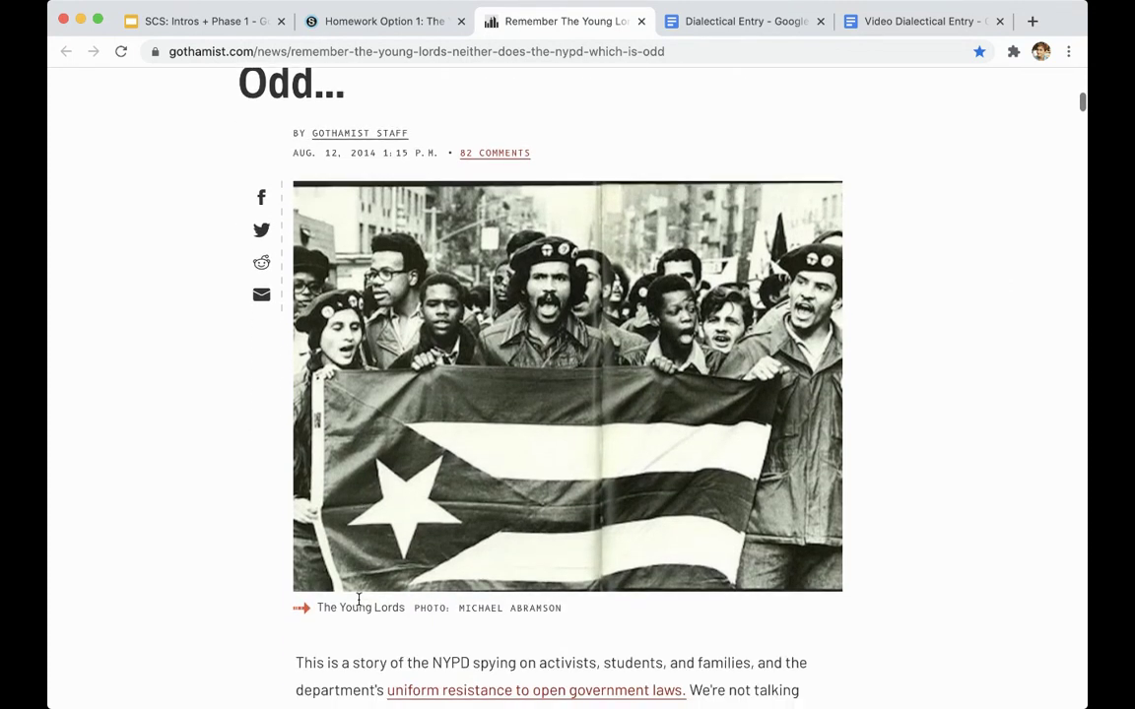
pyautogui.scroll(-2, 360, 597)
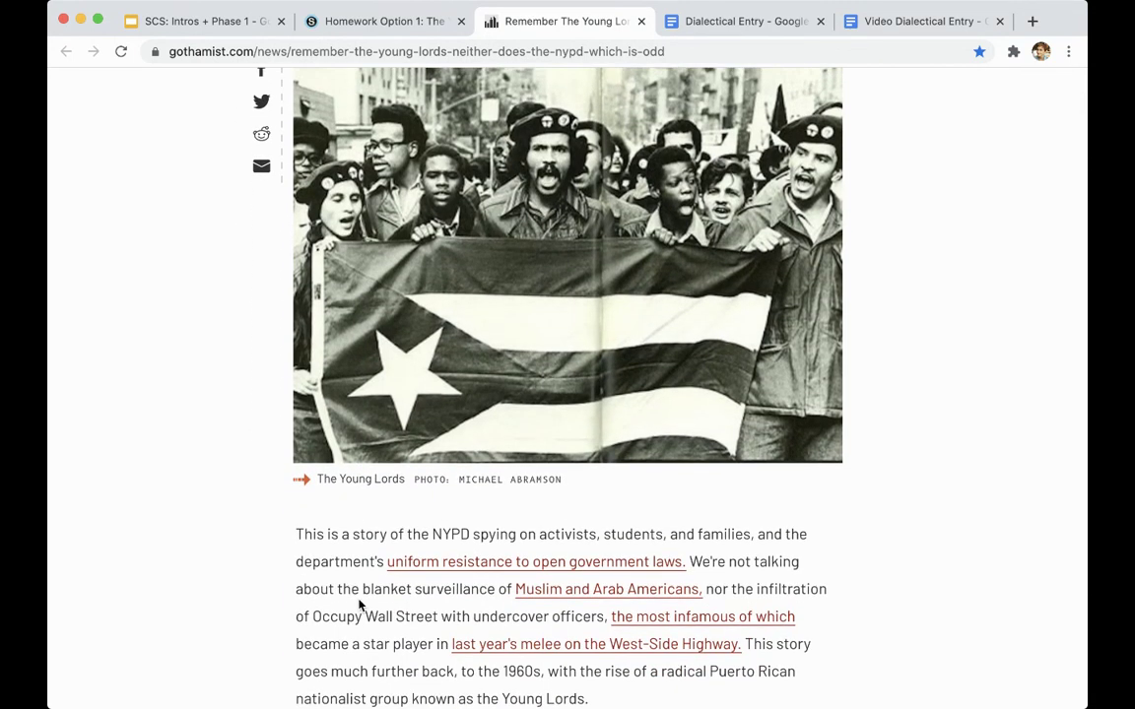
pyautogui.scroll(-2, 360, 605)
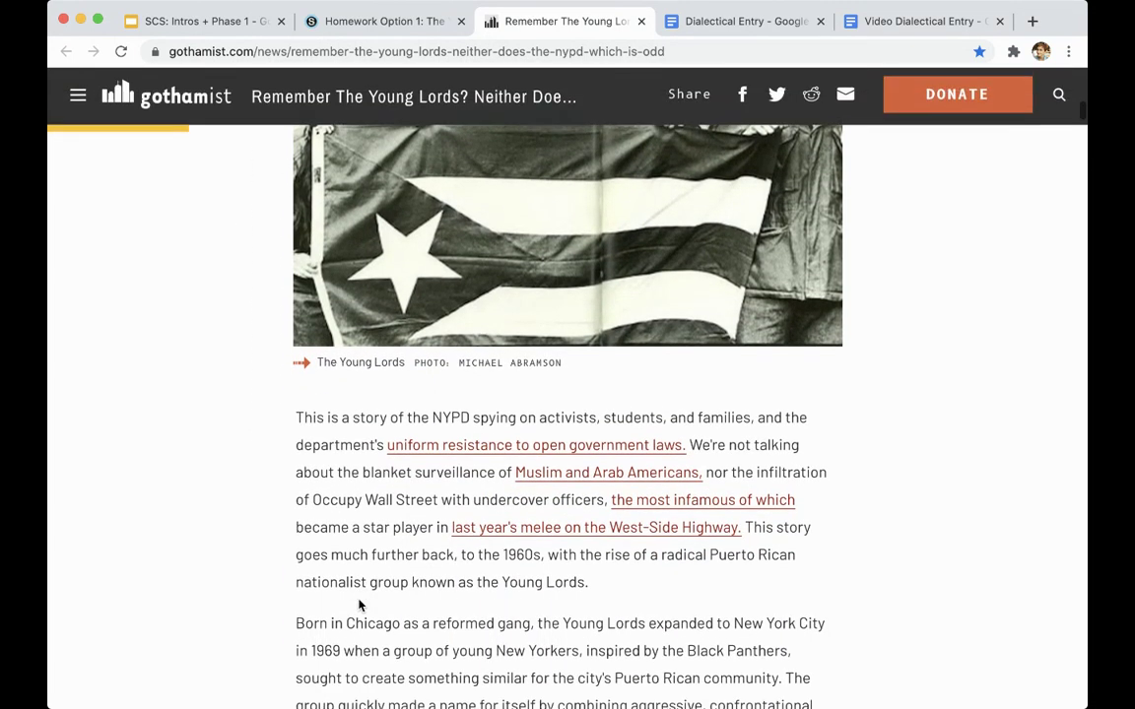
pyautogui.scroll(-8, 359, 606)
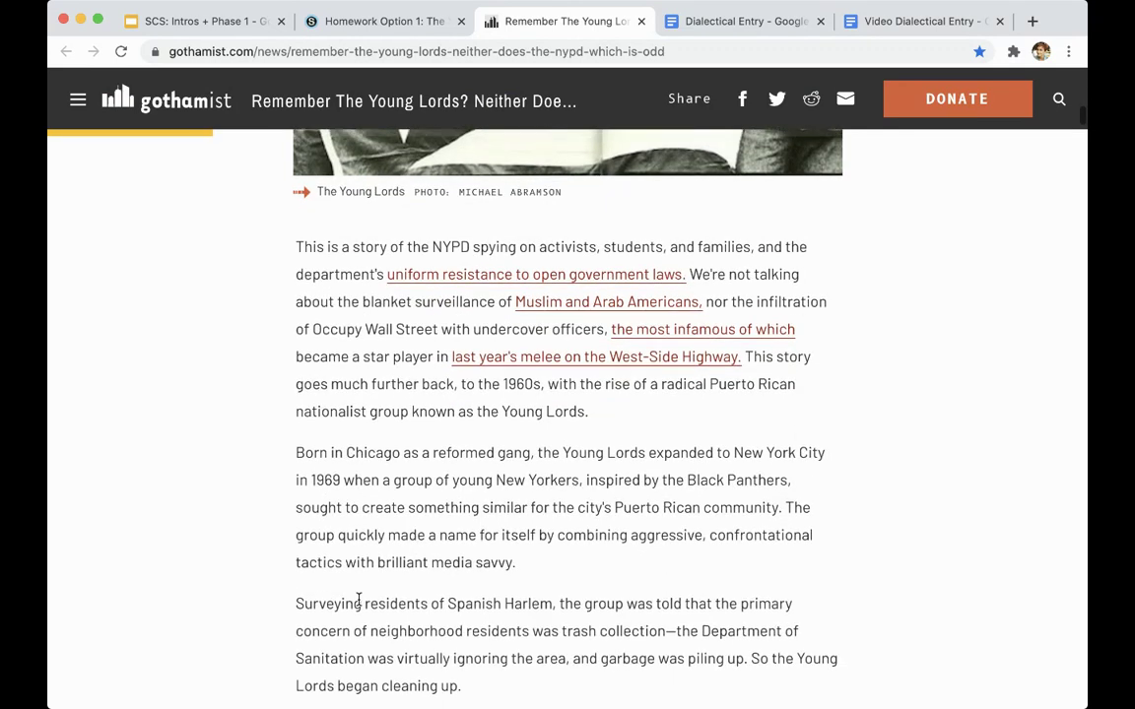
pyautogui.scroll(7, 359, 605)
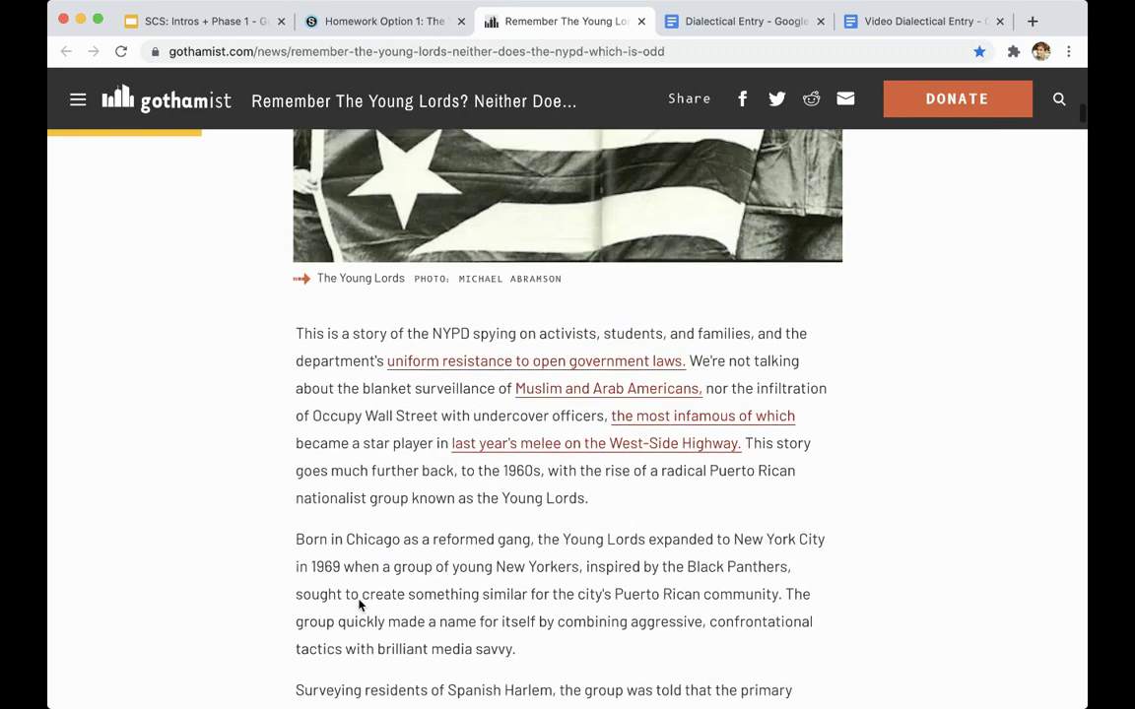
# - Return from the article to Schoology and open Homework Option 2: Young Lords Video + Dialectical Entry from the Week 4 homework options
pyautogui.click(431, 24)
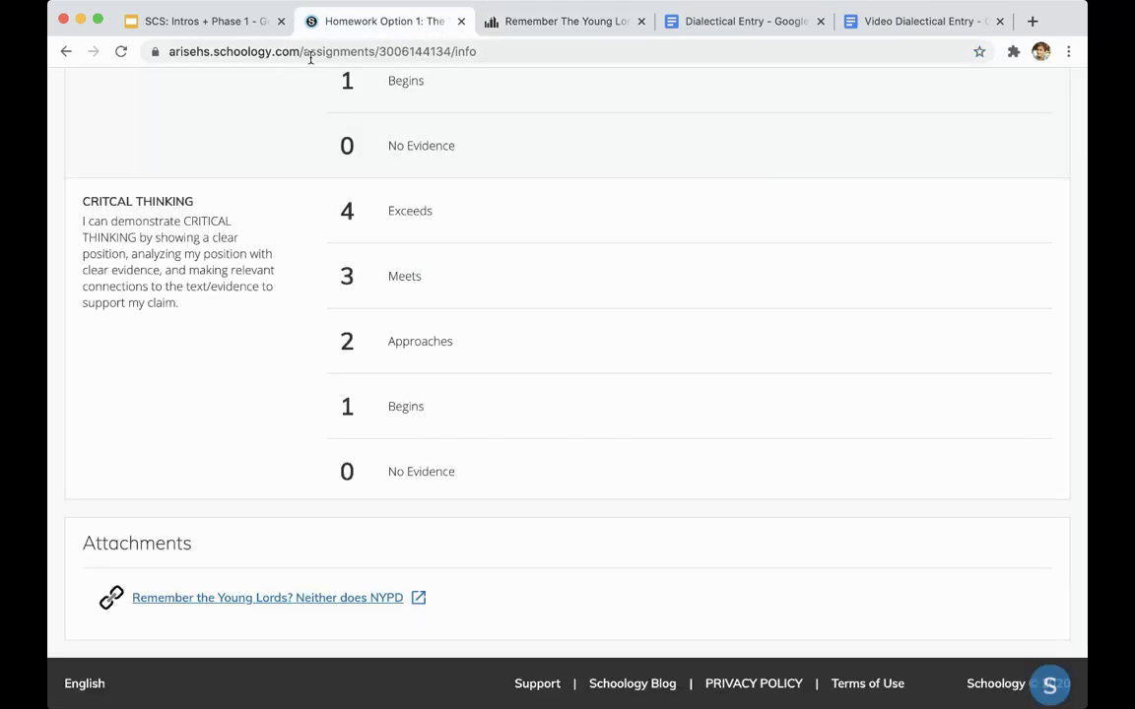
pyautogui.scroll(15, 245, 507)
pyautogui.scroll(2, 246, 508)
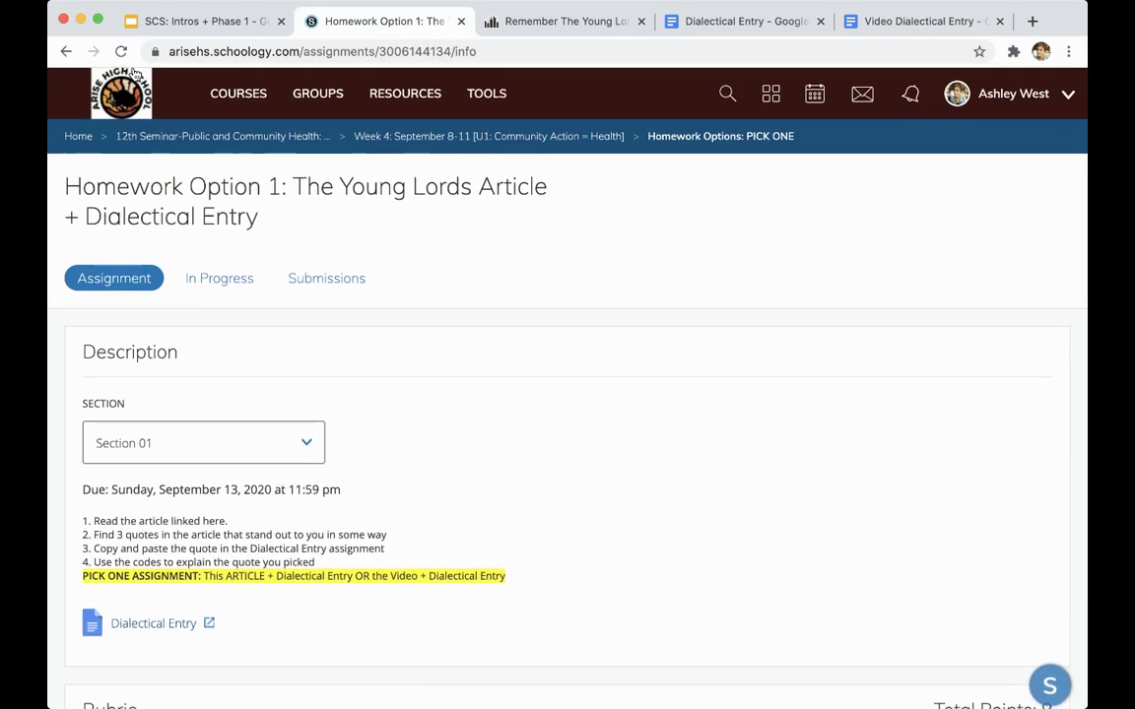
pyautogui.click(458, 146)
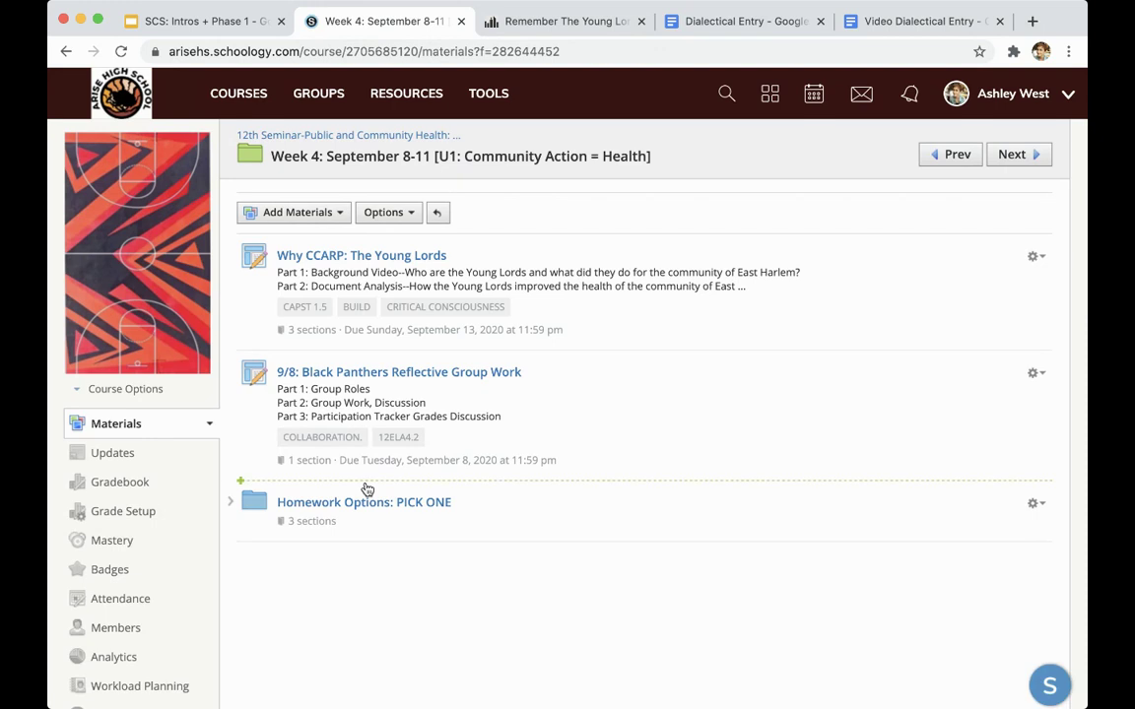
pyautogui.click(368, 507)
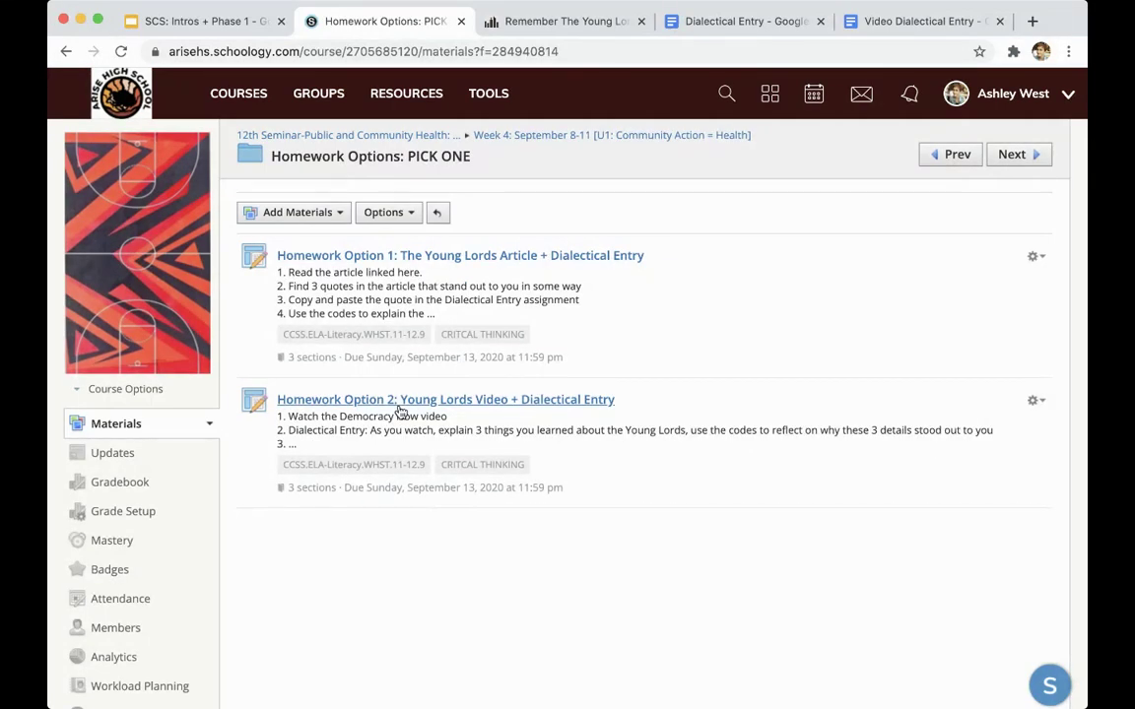
pyautogui.click(399, 404)
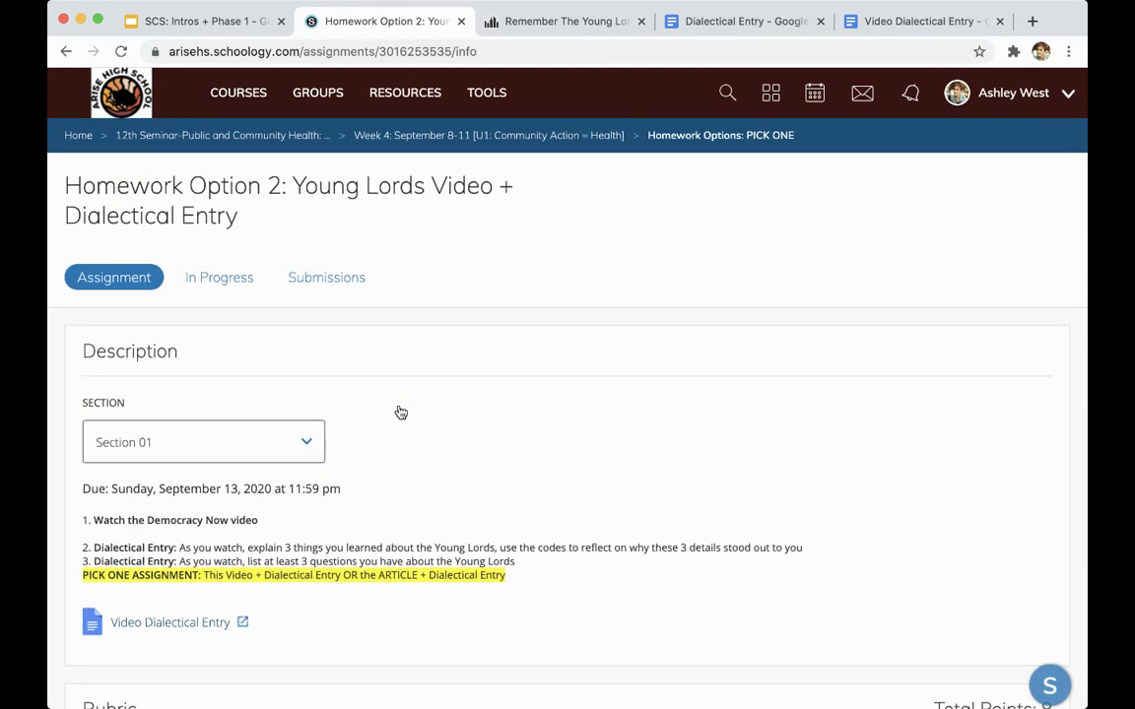
# - Review the description and instructions of the Homework Option 2 video assignment
pyautogui.scroll(-3, 401, 412)
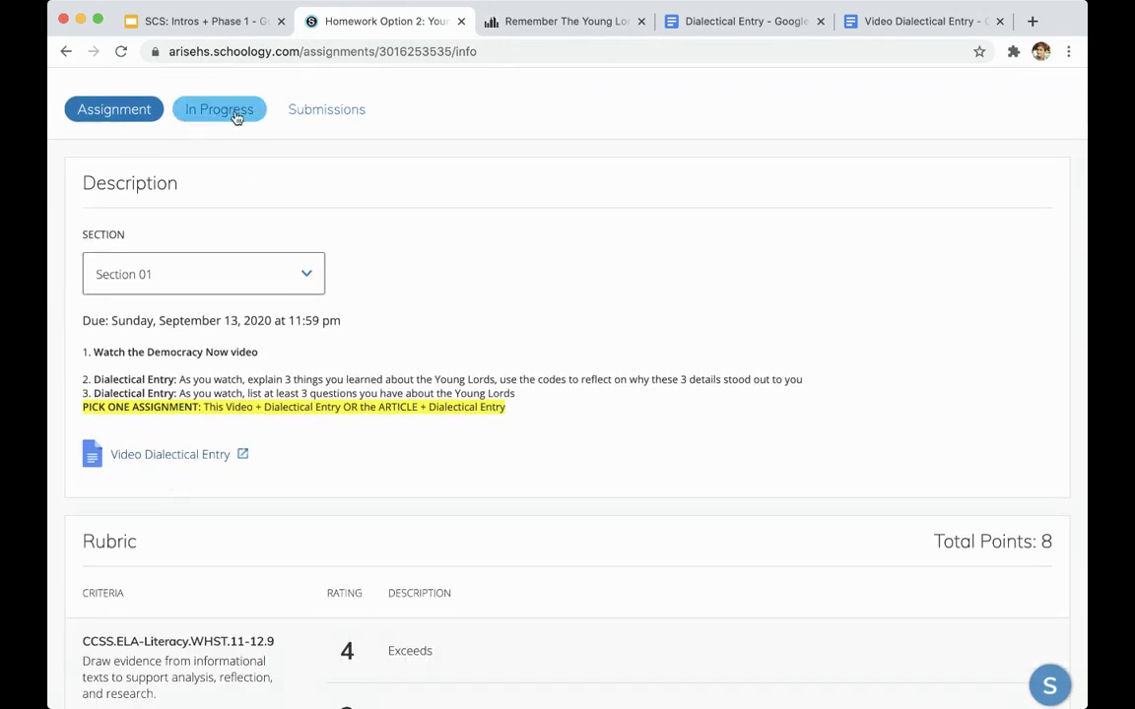
pyautogui.scroll(1, 196, 116)
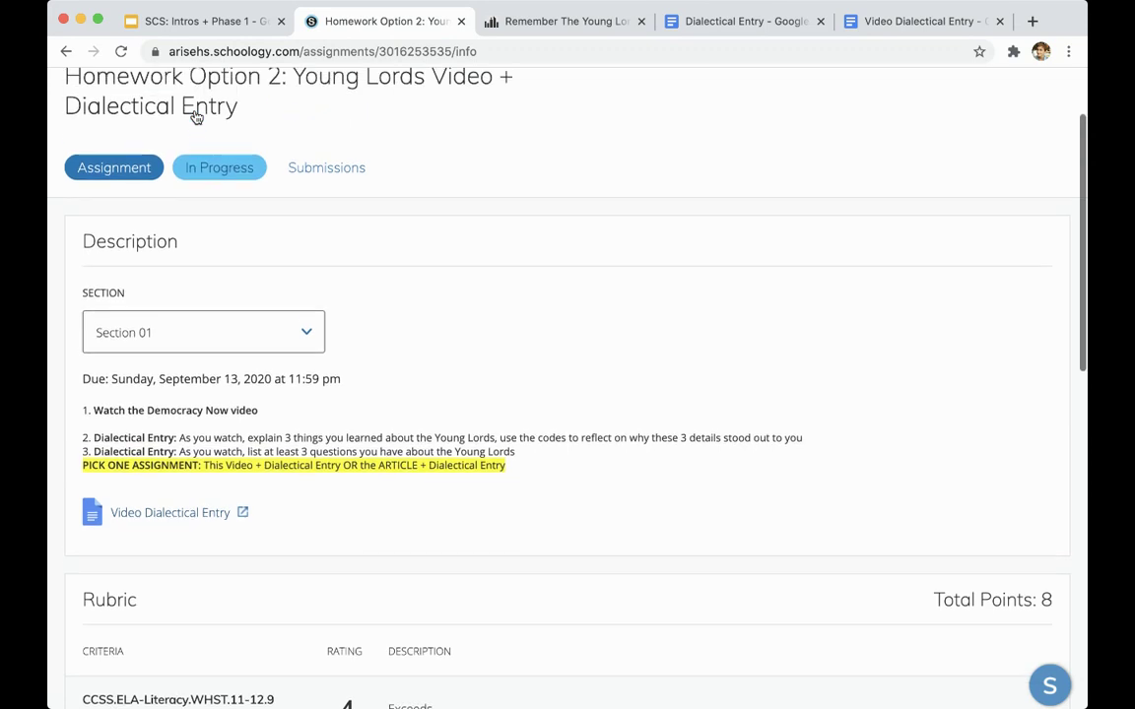
pyautogui.scroll(1, 196, 117)
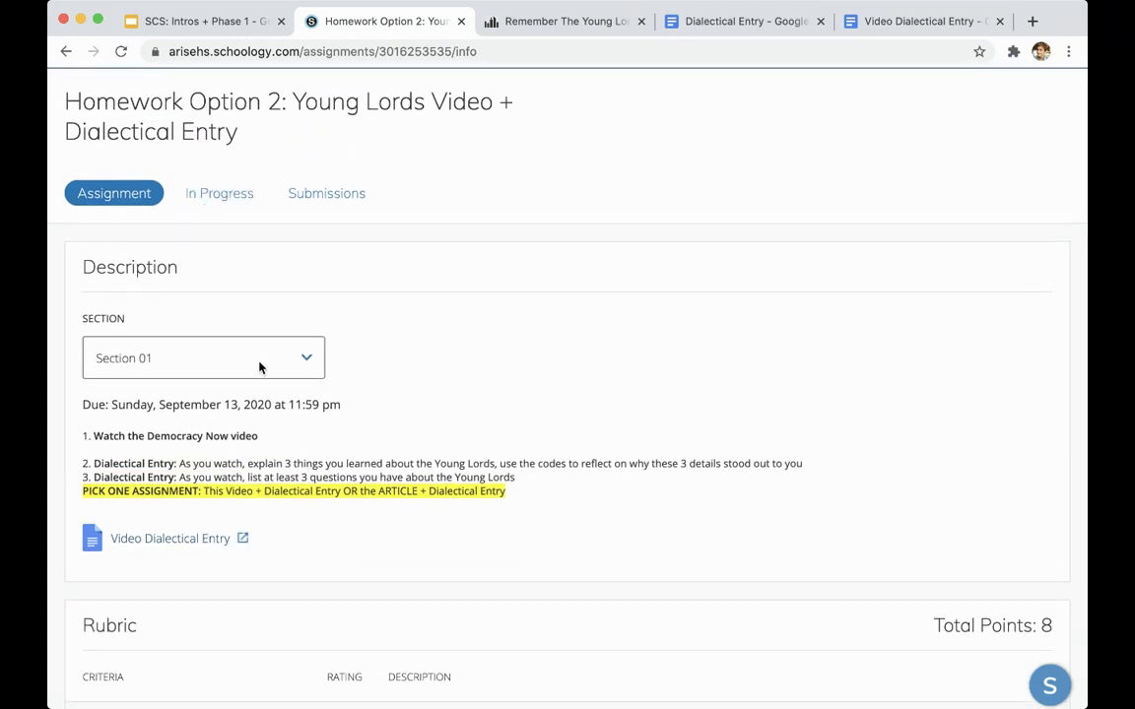
# - Open the attached Democracy Now video on the Young Lords, pause its playback, and return to the Homework Option 2 description
pyautogui.scroll(-10, 261, 367)
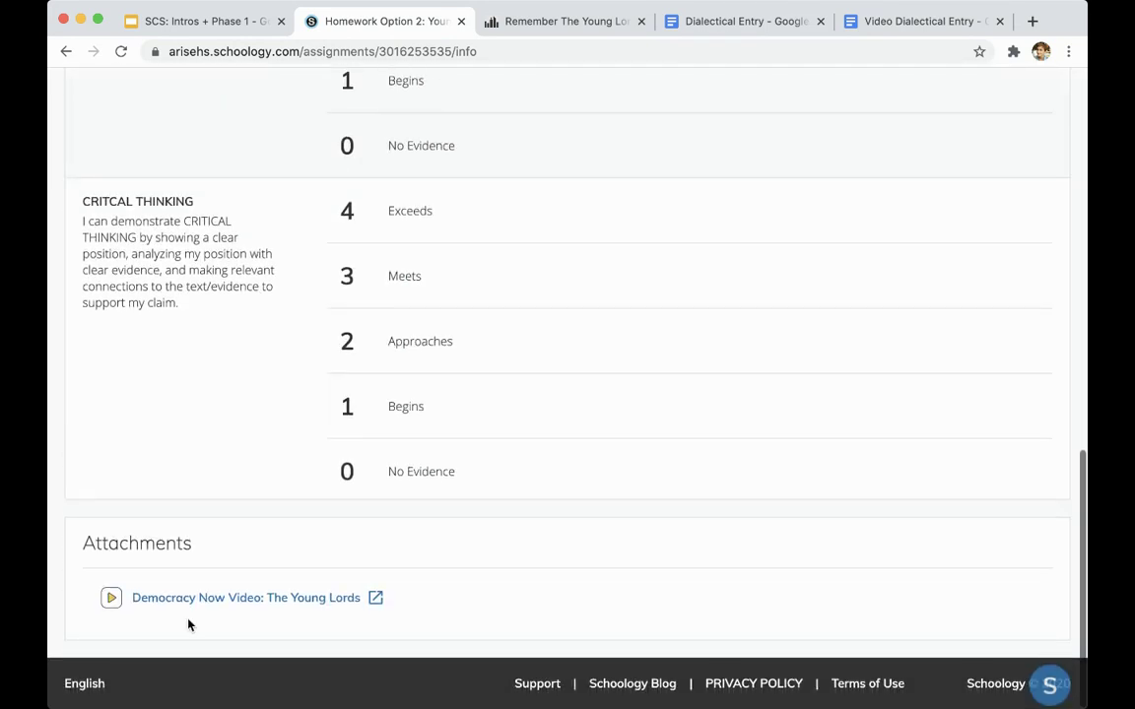
pyautogui.click(261, 605)
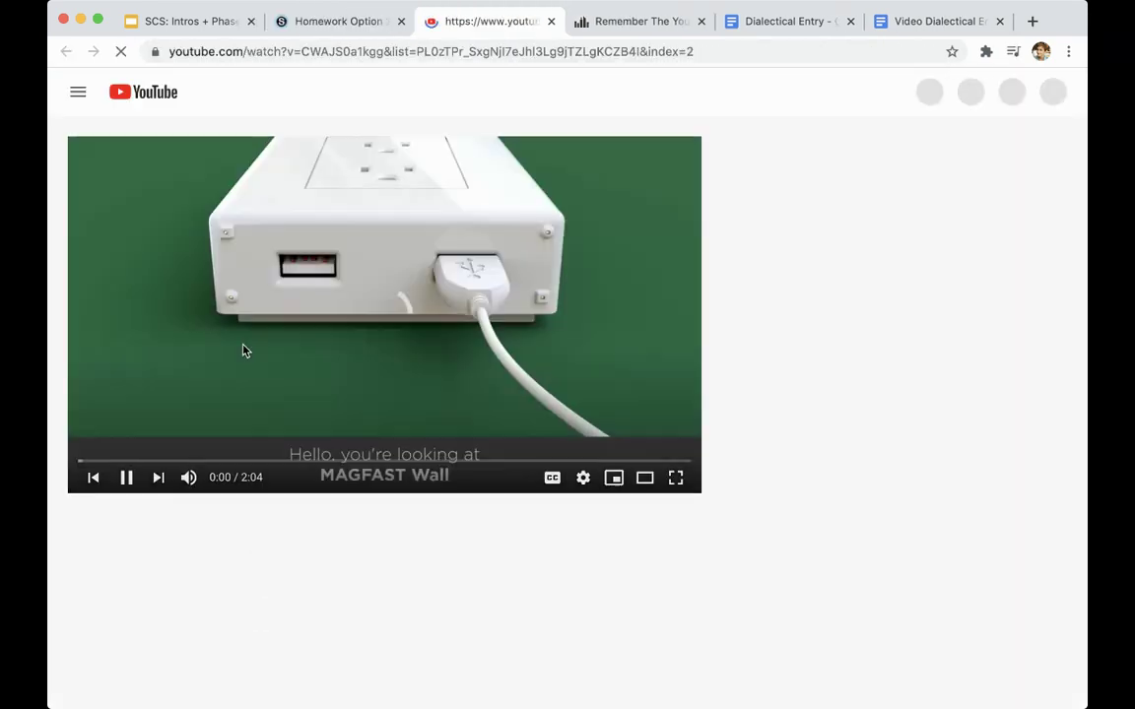
pyautogui.click(126, 479)
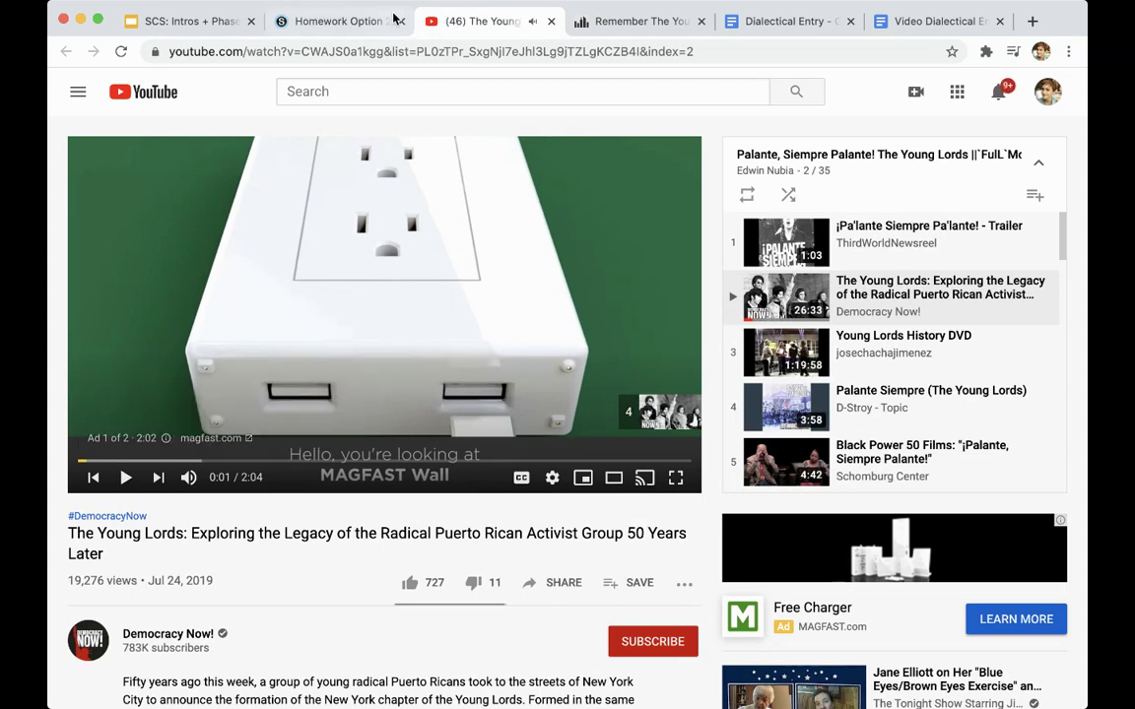
pyautogui.click(357, 20)
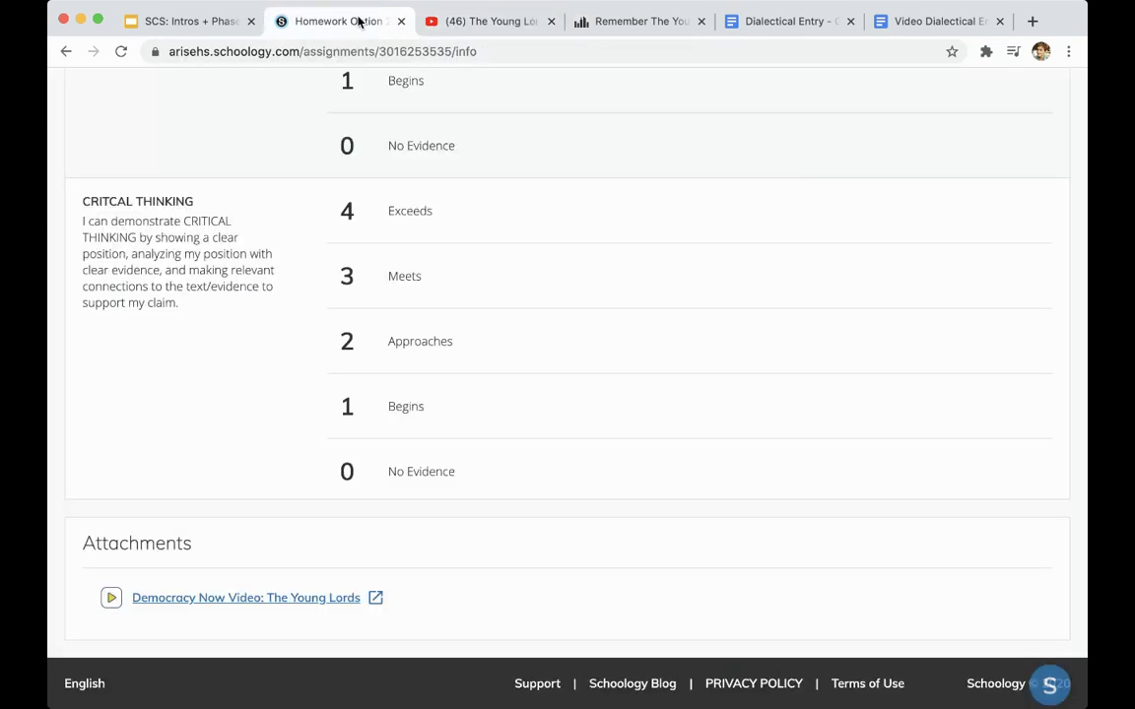
pyautogui.scroll(15, 411, 254)
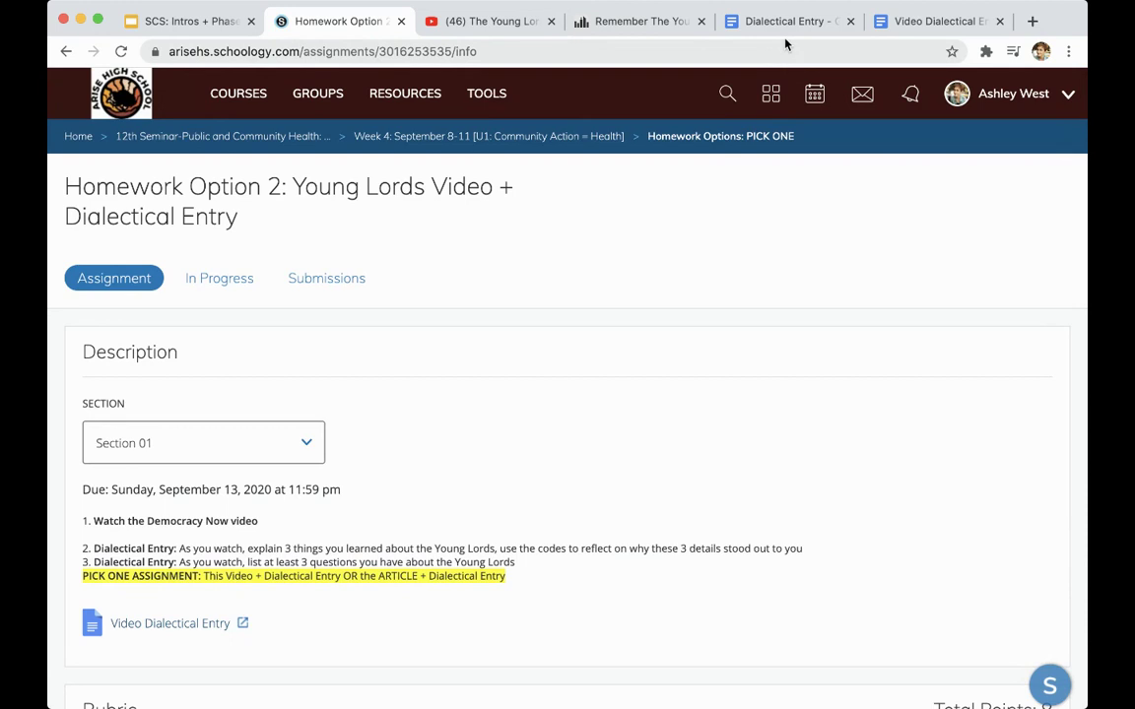
# - Open the Dialectical Entry and Video Dialectical Entry documents in Google Docs and compare their opening instructions
pyautogui.click(785, 27)
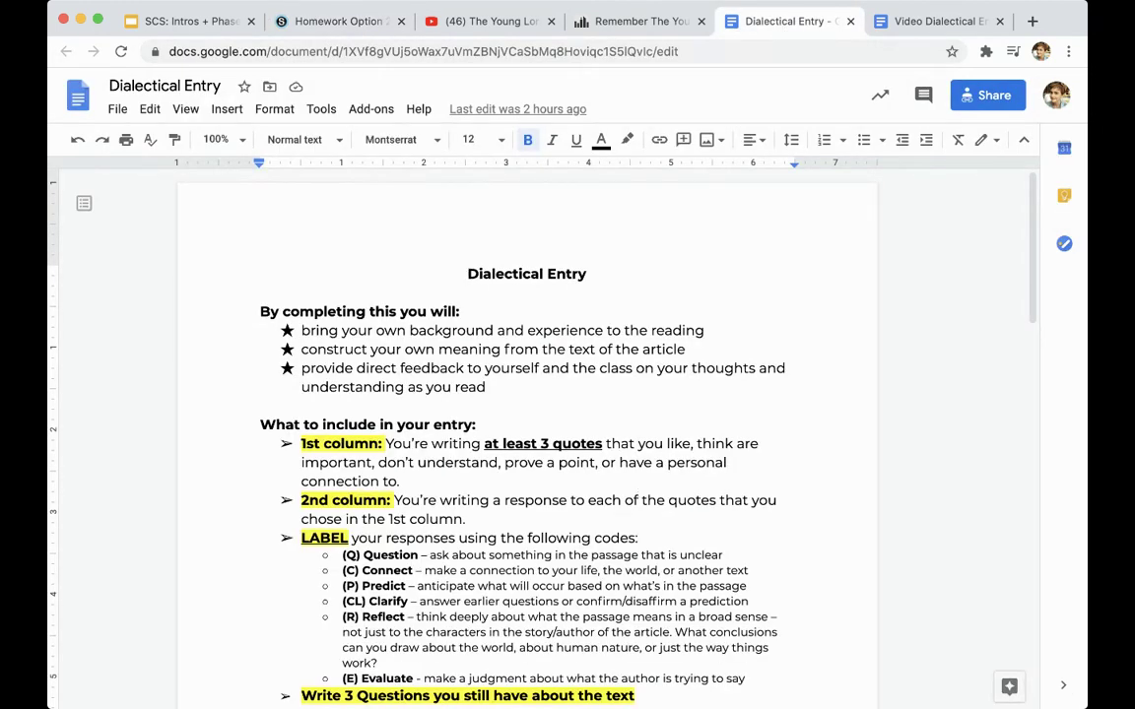
pyautogui.click(933, 21)
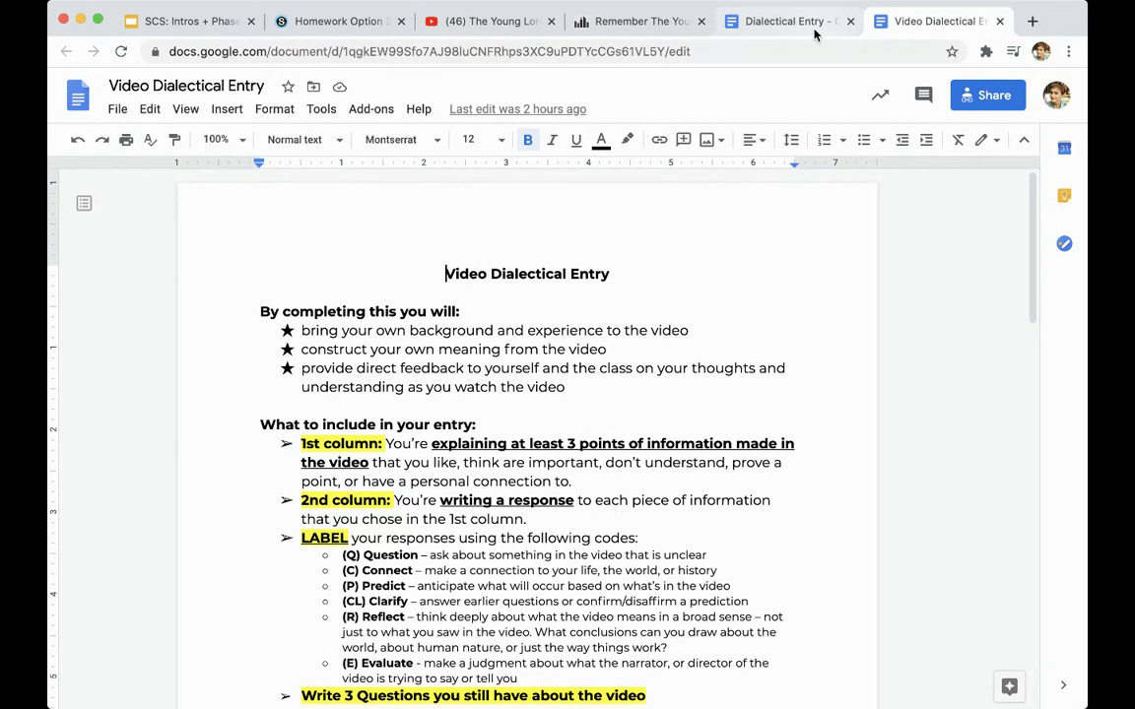
pyautogui.click(805, 24)
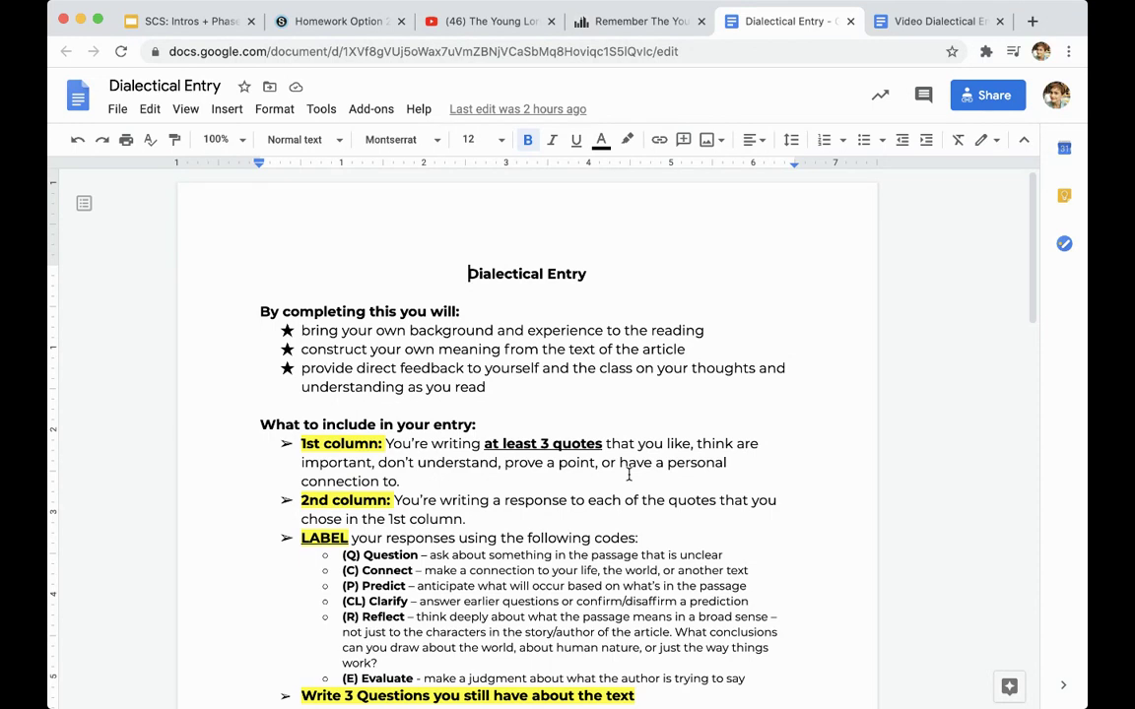
pyautogui.click(907, 24)
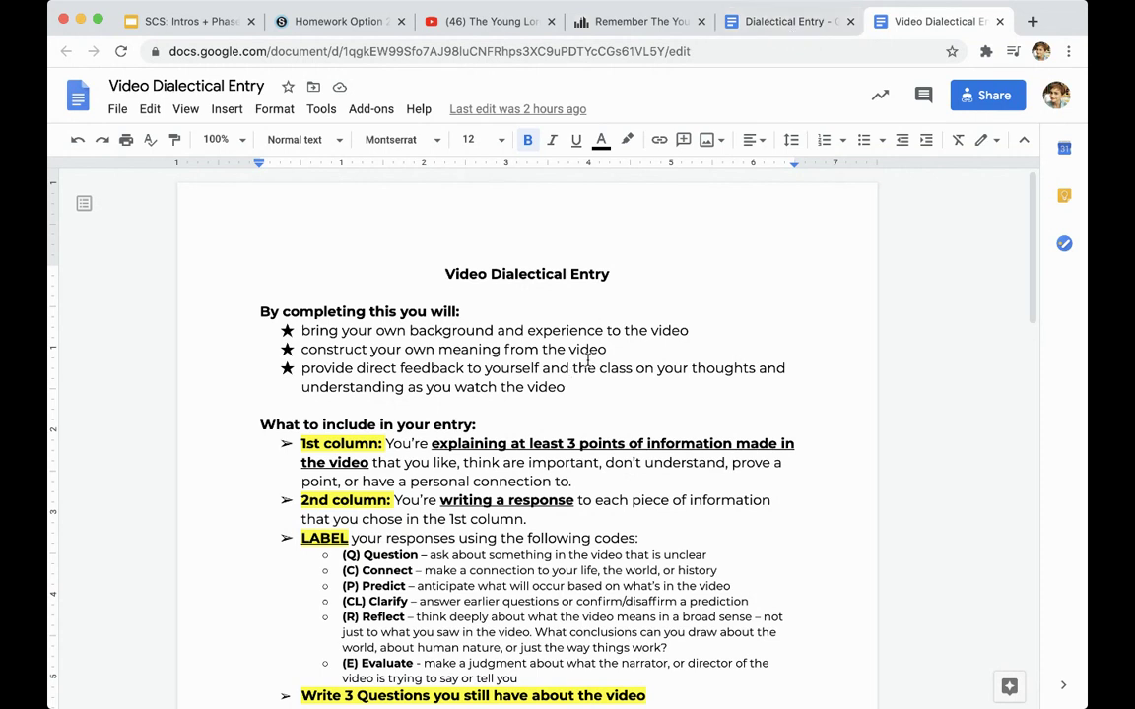
# - Return to the article's Dialectical Entry document and review its instructions and the three numbered quote rows of the table
pyautogui.click(774, 25)
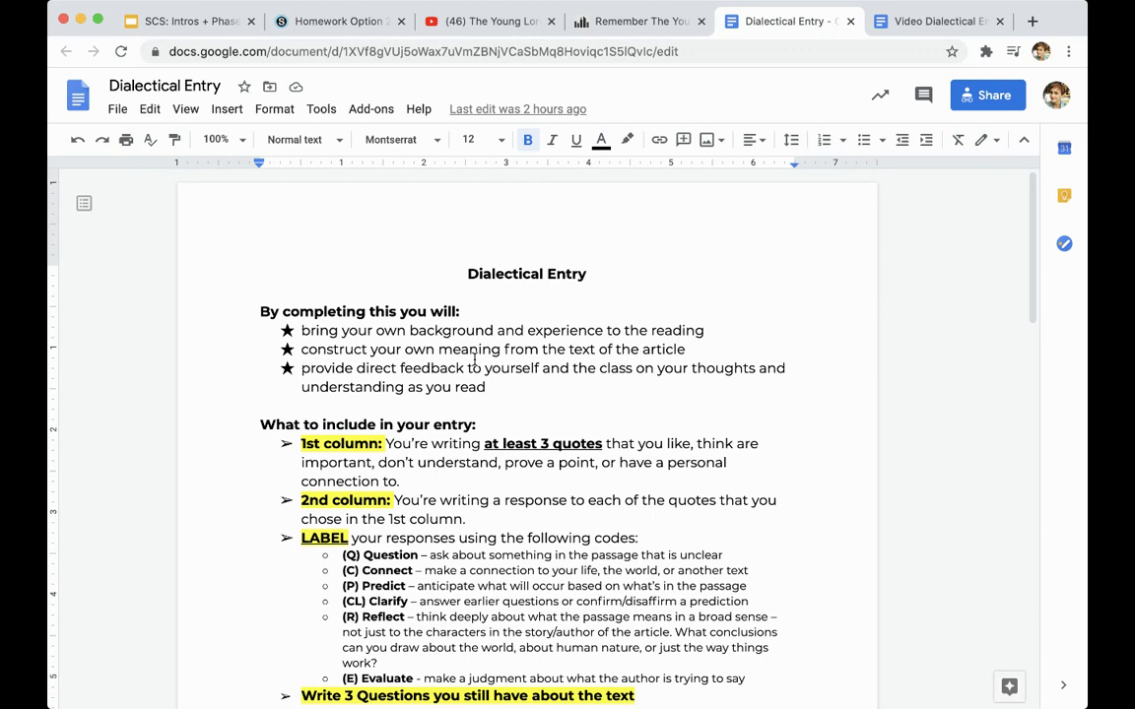
pyautogui.scroll(-2, 498, 468)
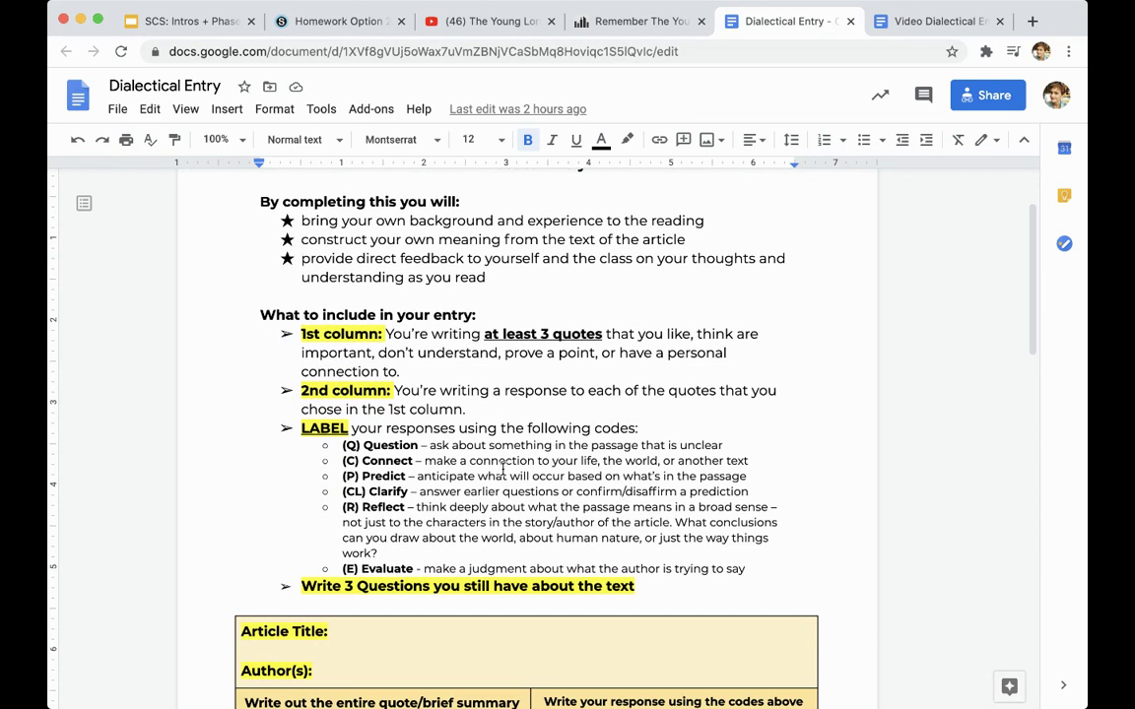
pyautogui.scroll(-3, 503, 469)
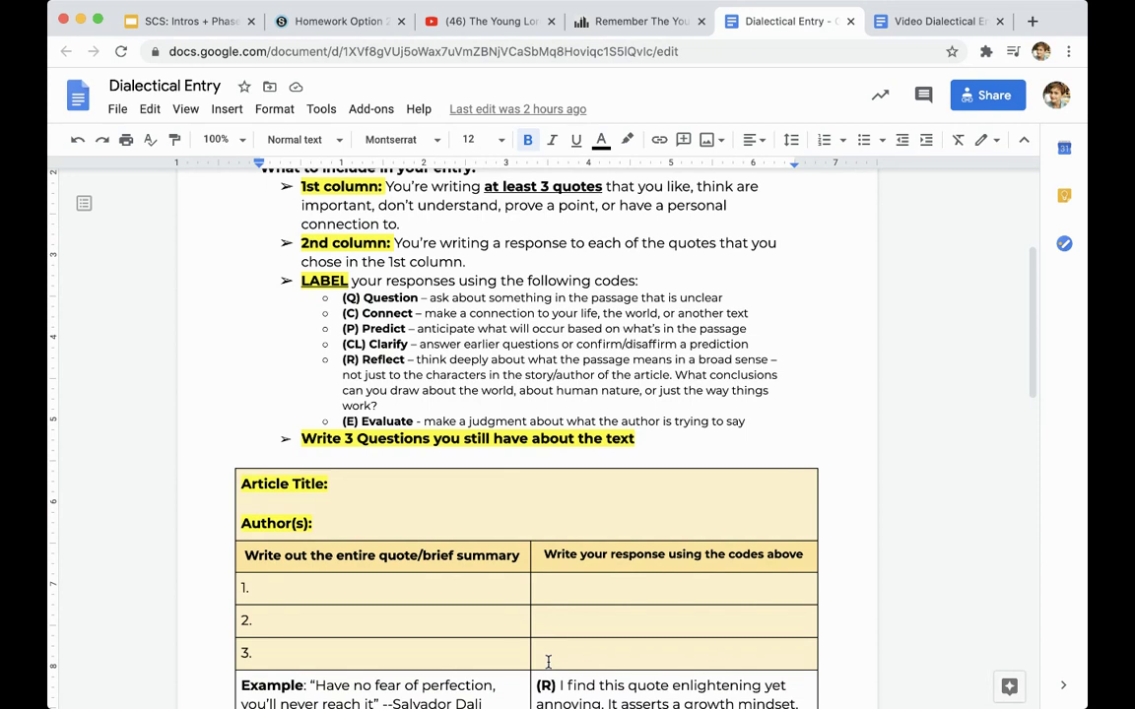
pyautogui.click(421, 589)
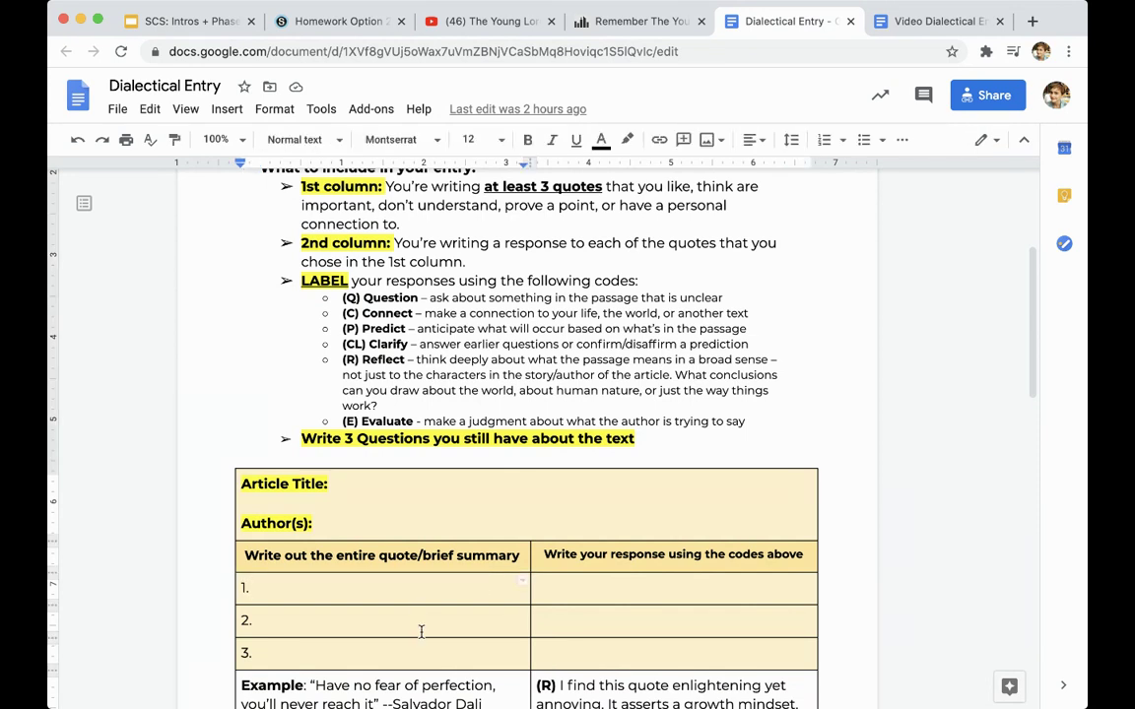
pyautogui.click(425, 618)
pyautogui.click(374, 586)
pyautogui.click(374, 616)
pyautogui.click(374, 660)
# - Go through the three response cells beside the quotes and the Clarify and Reflect codes used to label responses
pyautogui.click(618, 584)
pyautogui.click(617, 615)
pyautogui.click(619, 658)
pyautogui.click(479, 588)
pyautogui.click(383, 343)
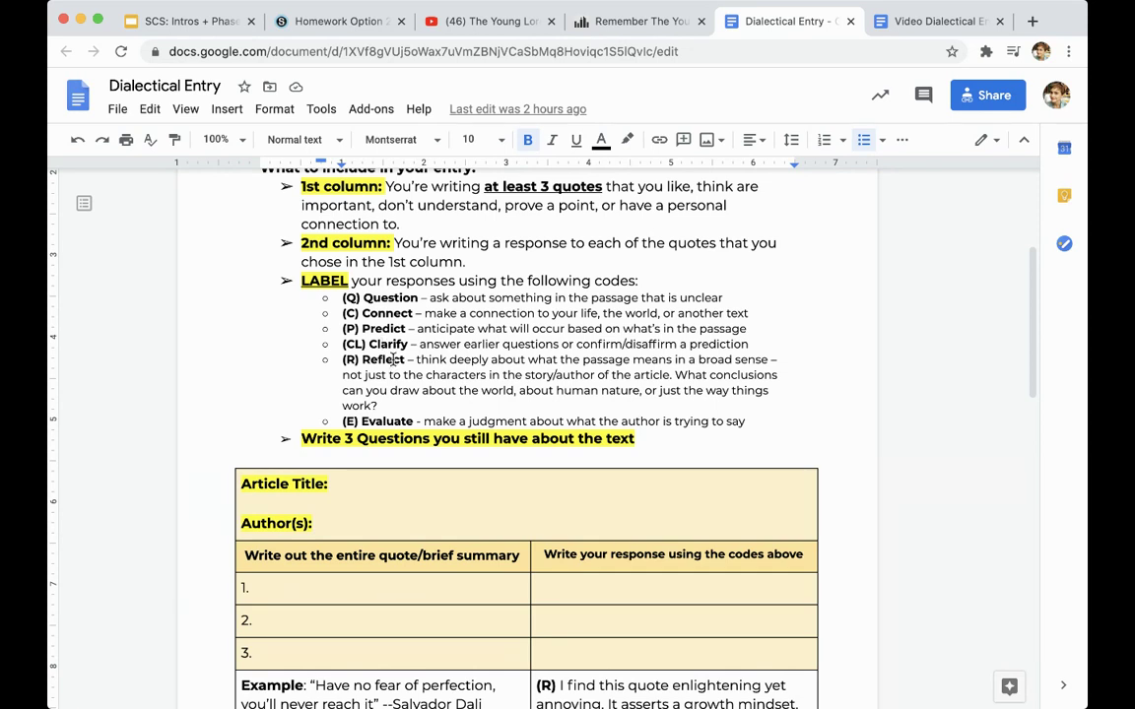
pyautogui.click(394, 359)
# - Examine the example row with the Salvador Dali quote and its coded (R) response, including the part continuing on the second page
pyautogui.scroll(-5, 385, 422)
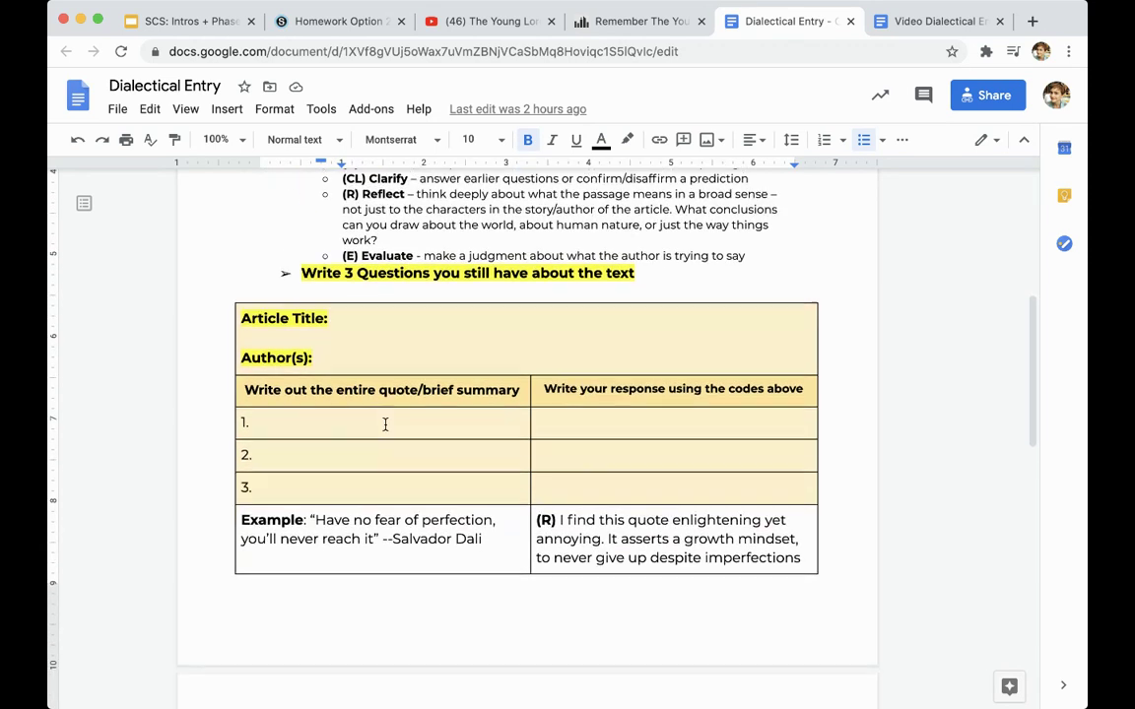
pyautogui.scroll(1, 386, 423)
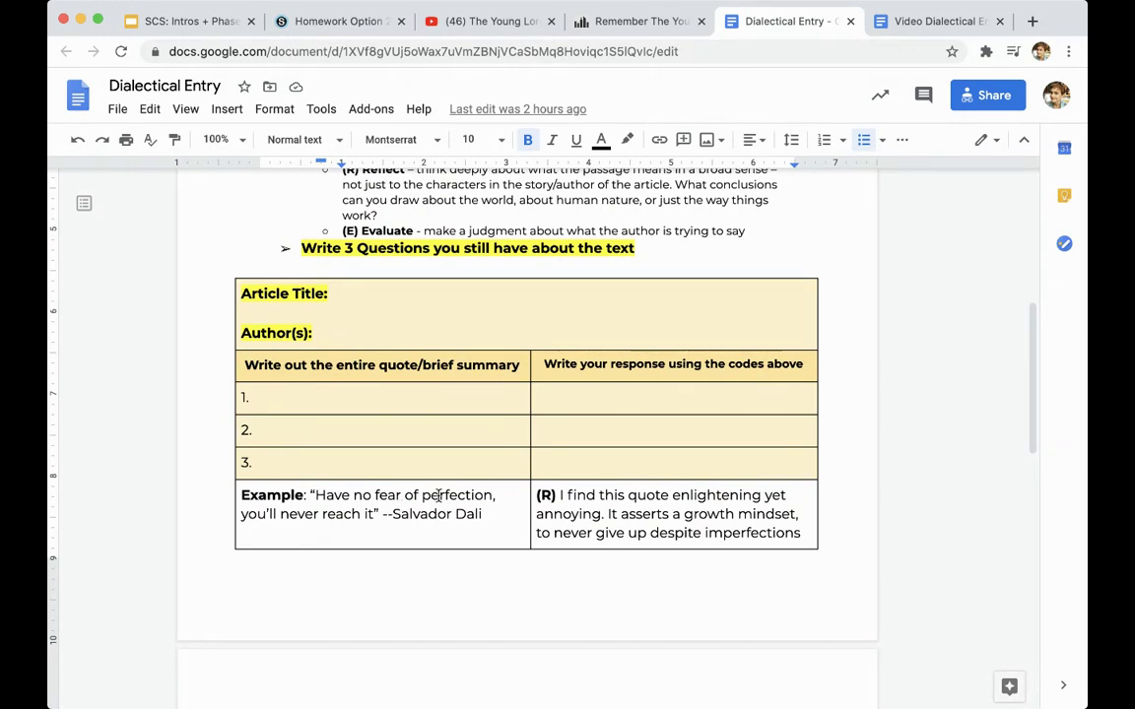
pyautogui.scroll(2, 418, 370)
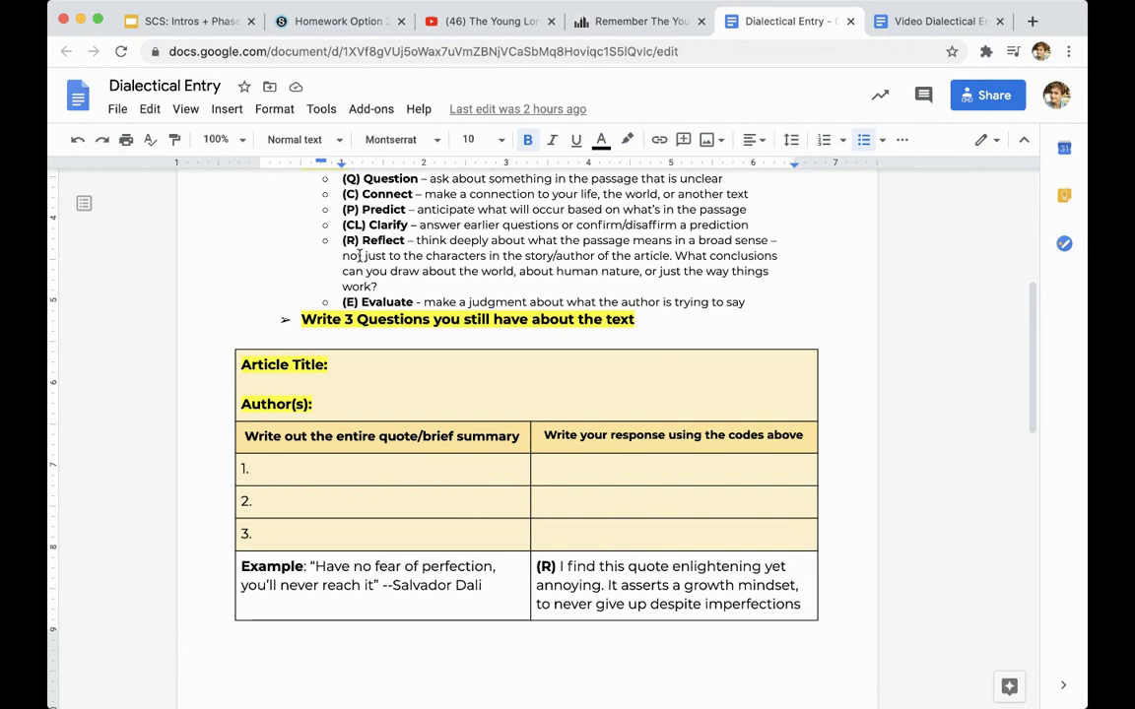
pyautogui.scroll(-4, 530, 648)
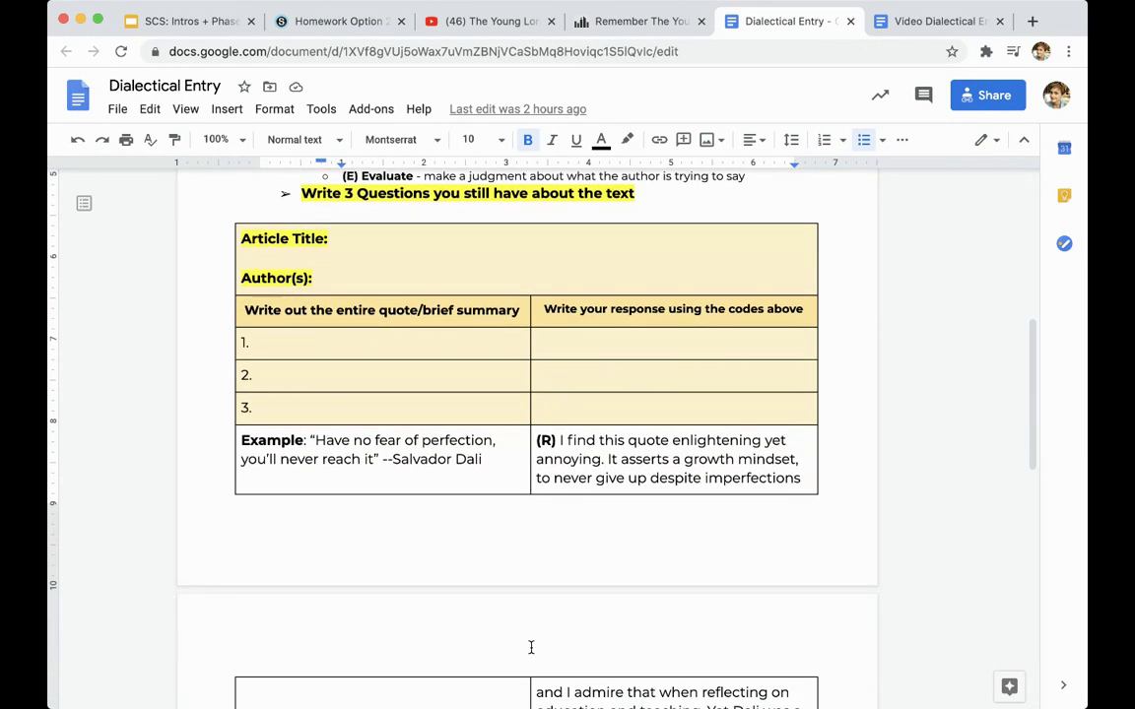
pyautogui.scroll(-1, 530, 647)
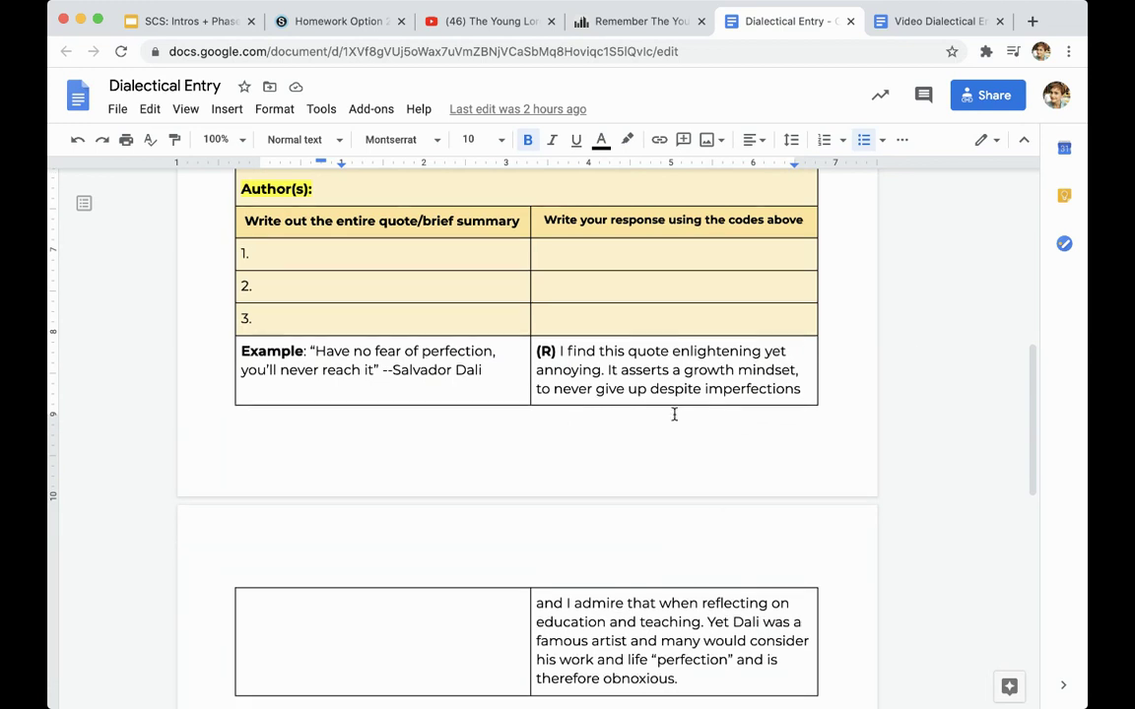
pyautogui.scroll(-3, 674, 414)
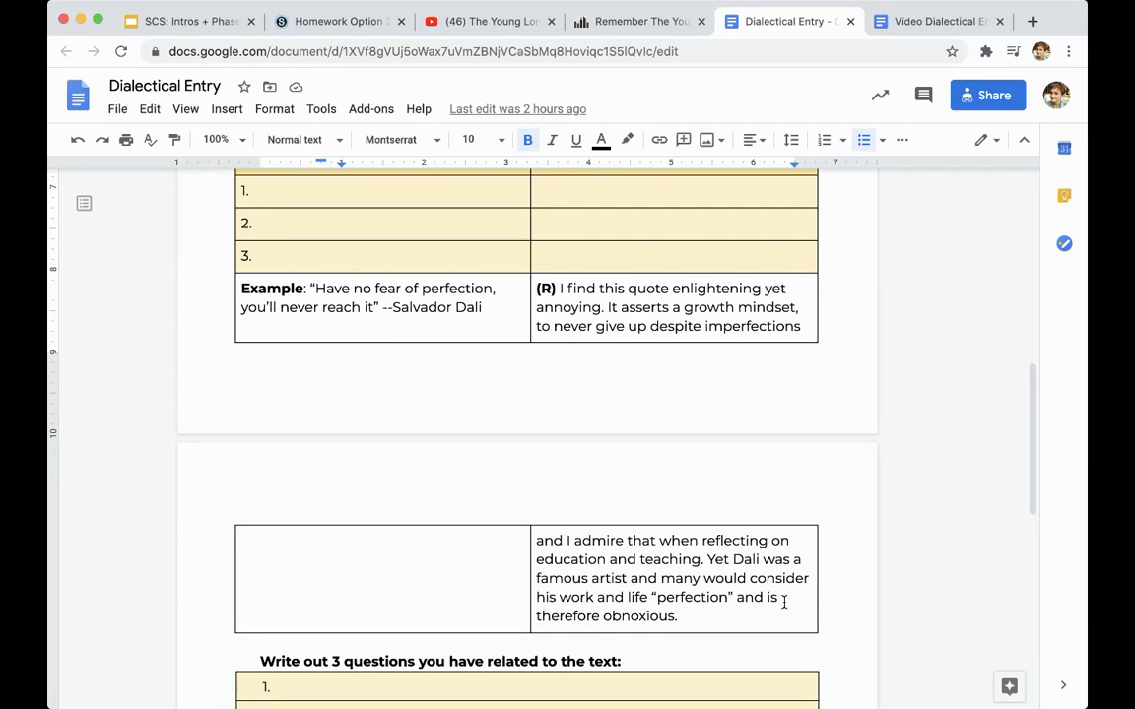
pyautogui.scroll(-2, 784, 601)
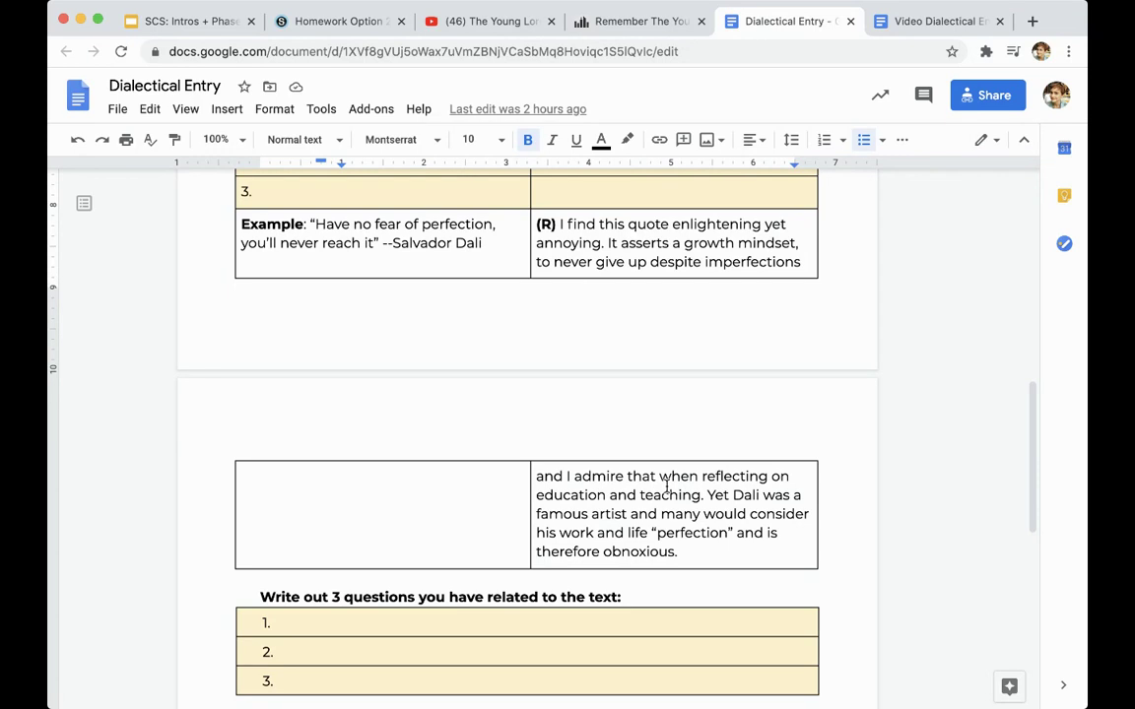
# - Review the three numbered rows for questions related to the text and return to the instructions at the document's beginning
pyautogui.scroll(-5, 568, 507)
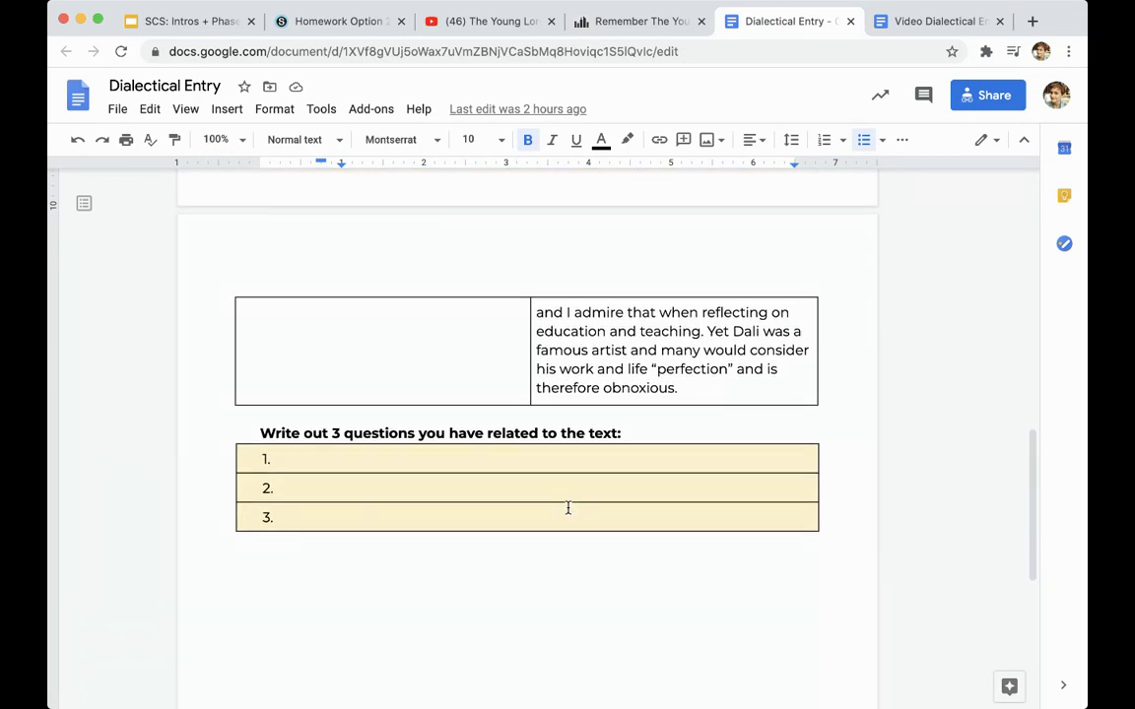
pyautogui.click(509, 460)
pyautogui.click(509, 488)
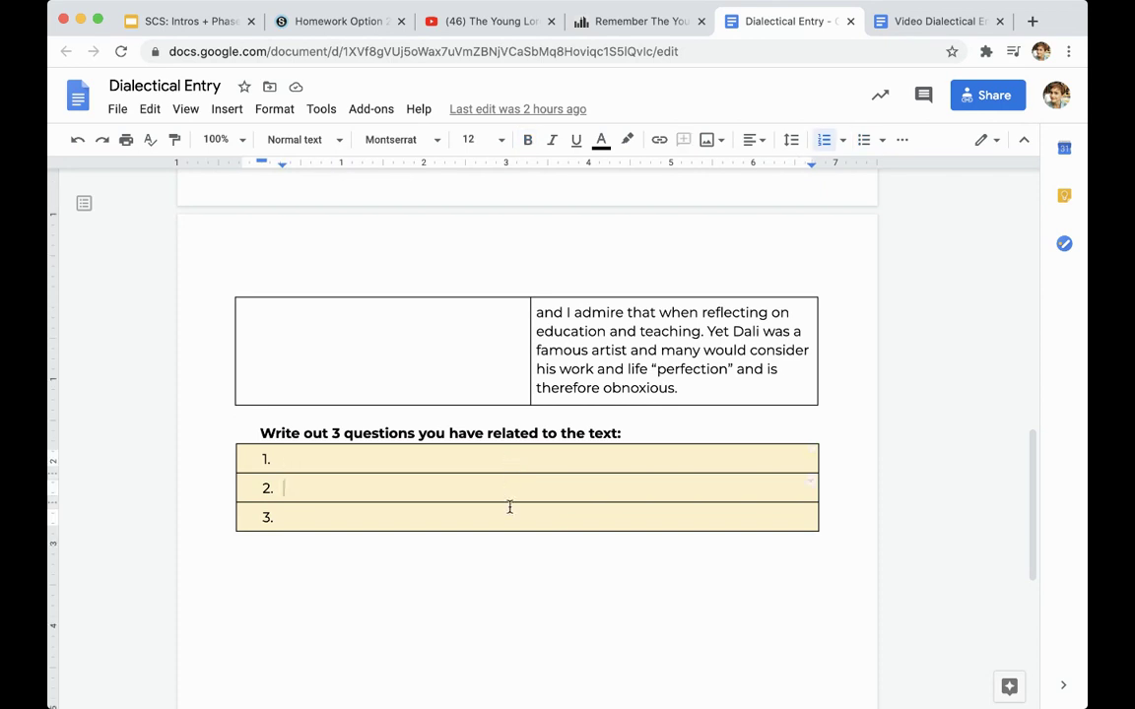
pyautogui.click(510, 512)
pyautogui.click(510, 489)
pyautogui.click(509, 465)
pyautogui.scroll(5, 551, 334)
pyautogui.scroll(3, 552, 341)
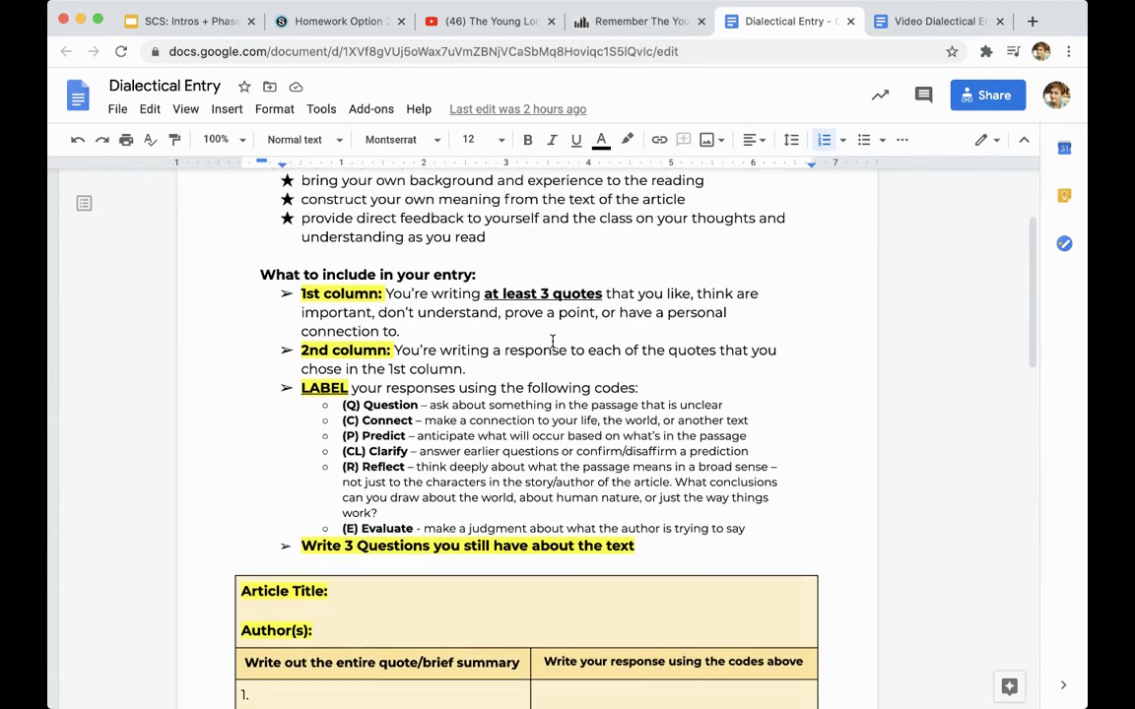
pyautogui.scroll(-1, 553, 341)
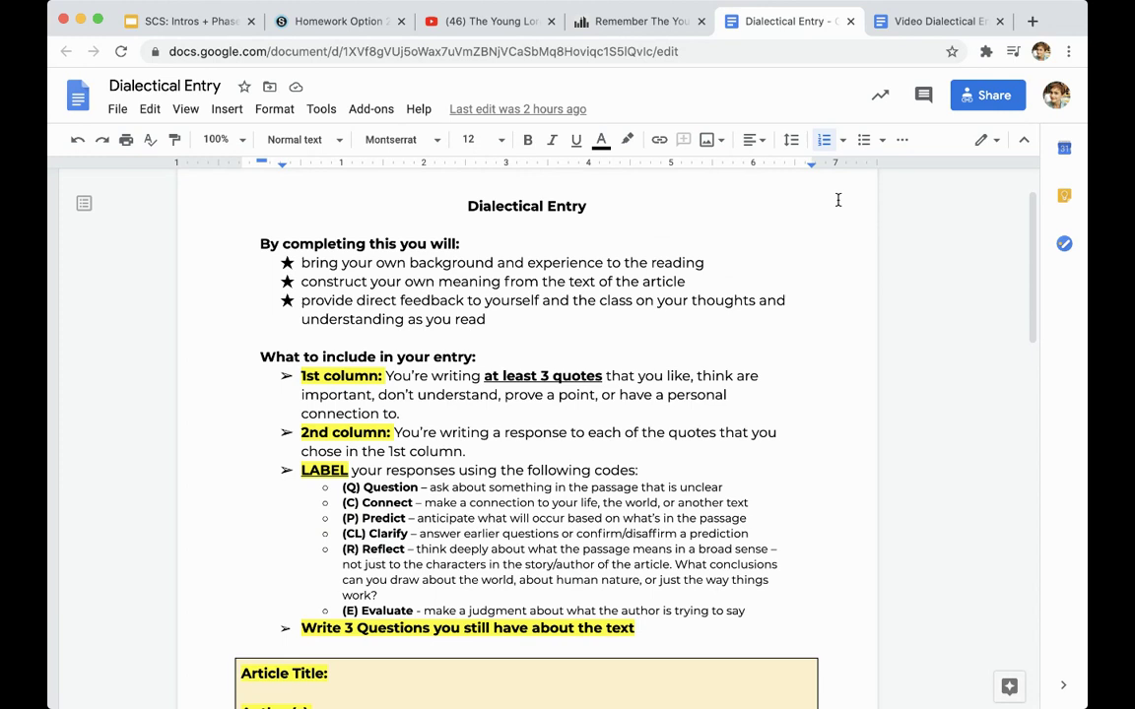
# - Switch to the Video Dialectical Entry document and review its column instructions, response codes and first summary row
pyautogui.click(931, 25)
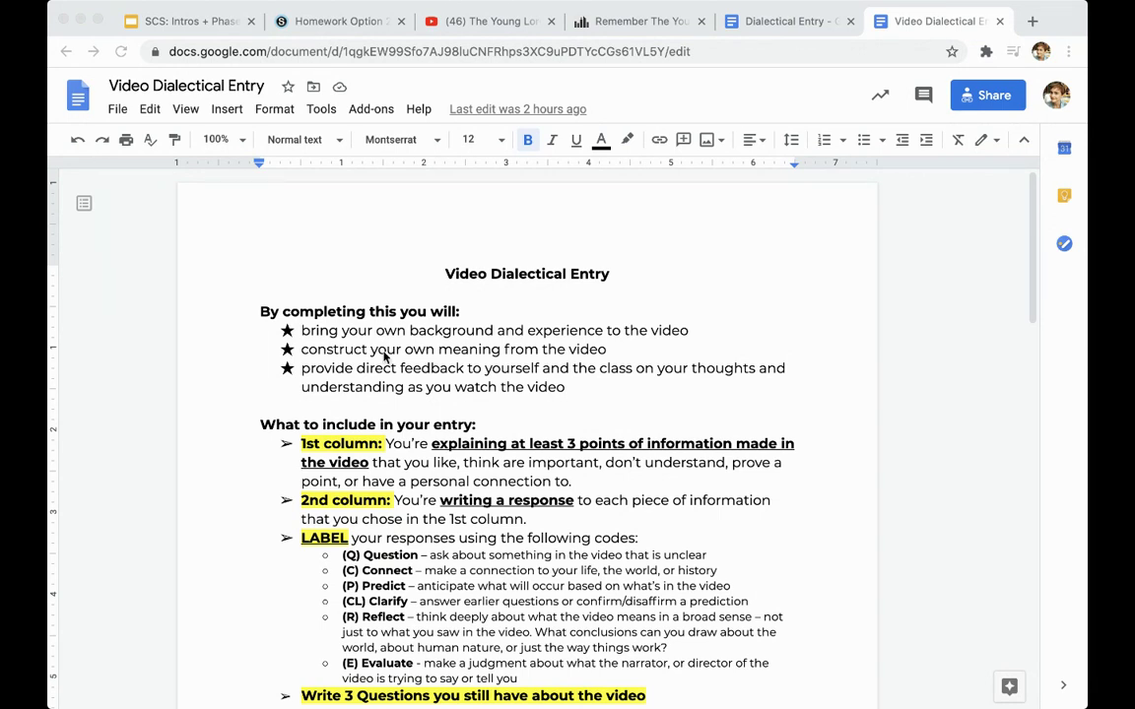
pyautogui.scroll(-3, 385, 356)
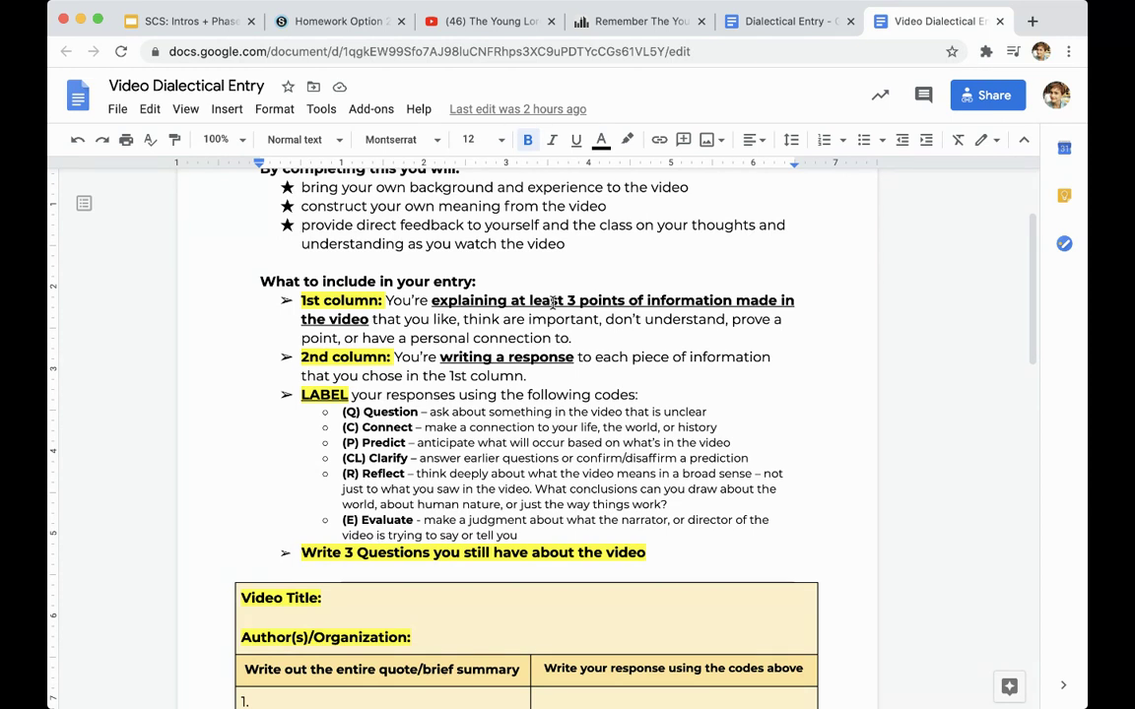
pyautogui.scroll(-2, 554, 303)
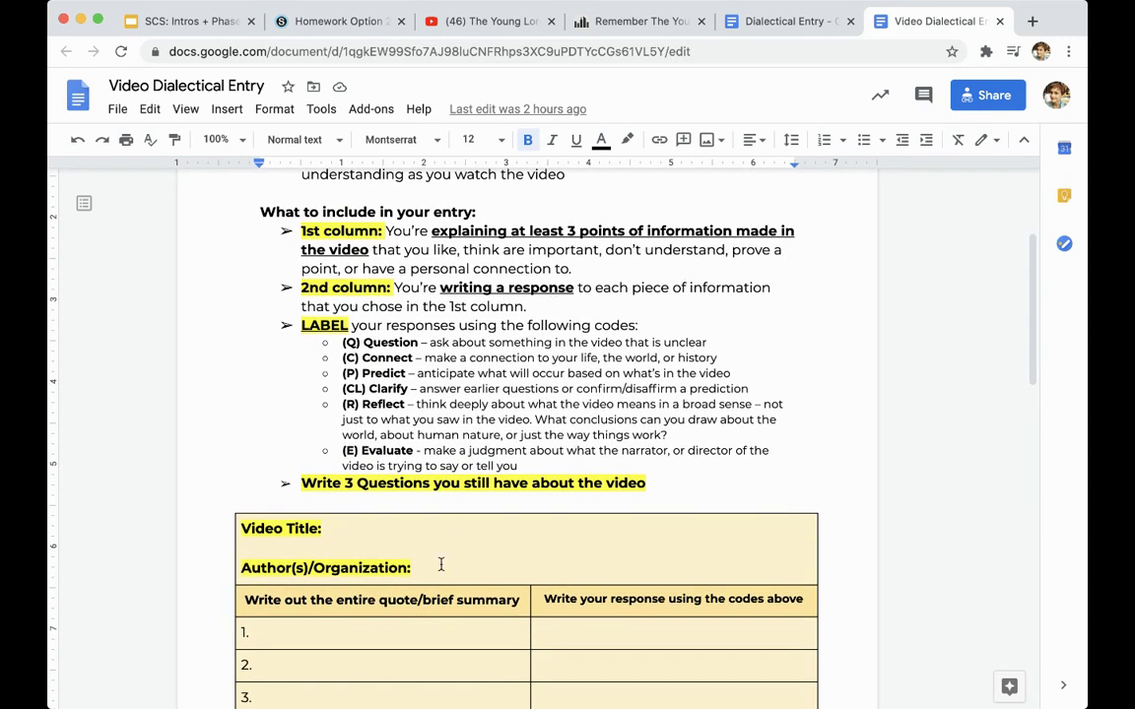
pyautogui.click(412, 633)
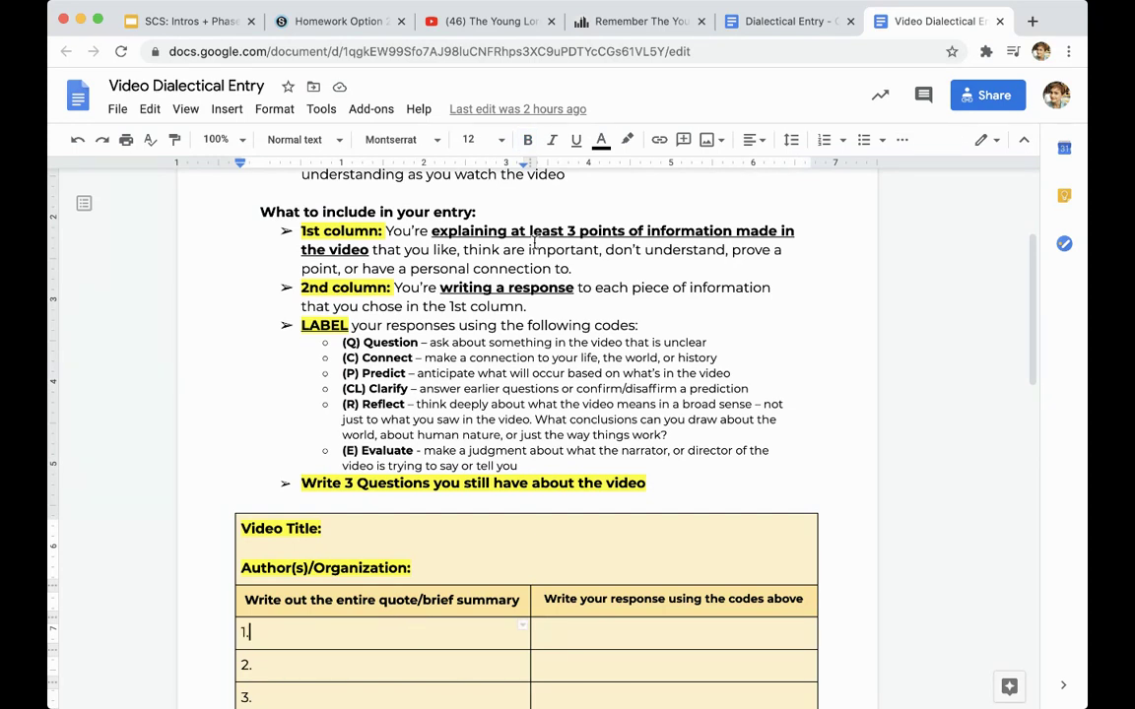
pyautogui.scroll(-1, 454, 581)
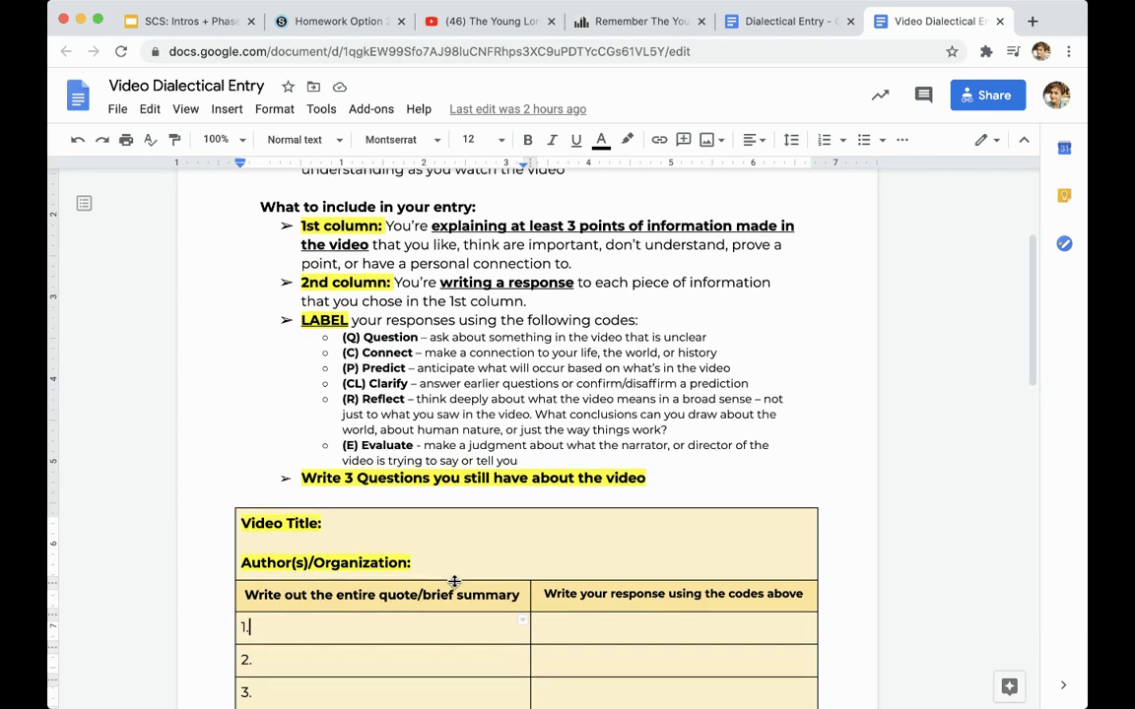
pyautogui.scroll(-3, 454, 581)
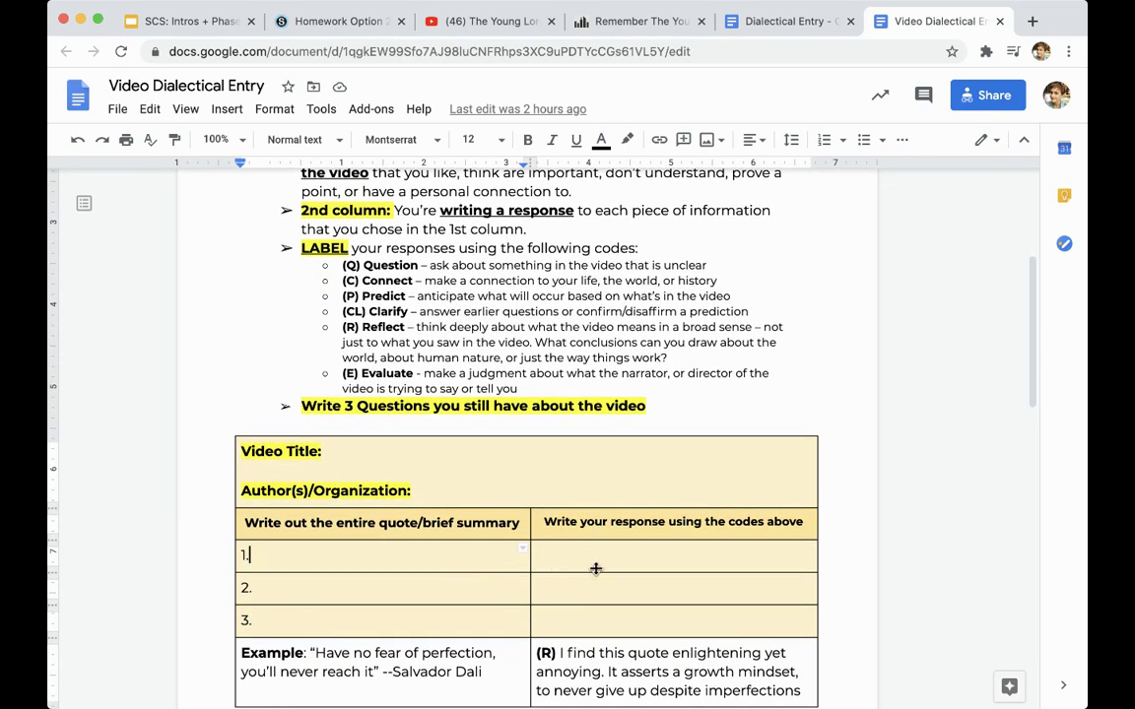
# - Review the video entry's three response cells and its three-question section, and return to the document's beginning
pyautogui.click(600, 559)
pyautogui.click(603, 595)
pyautogui.click(604, 625)
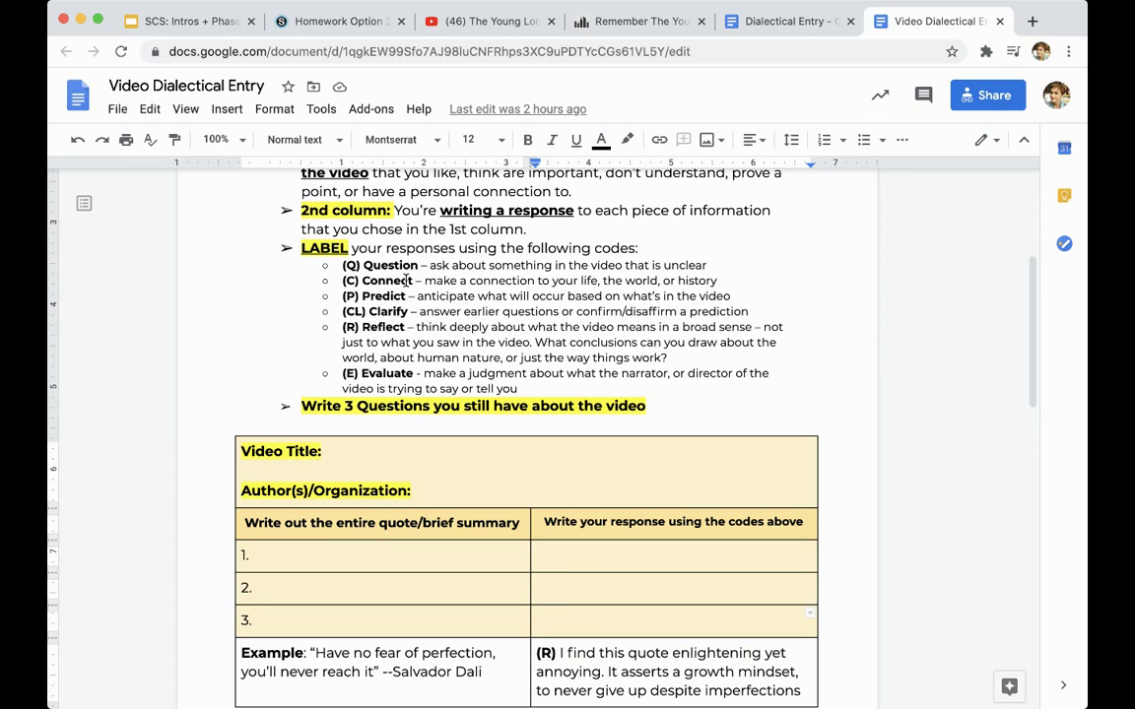
pyautogui.scroll(-10, 529, 512)
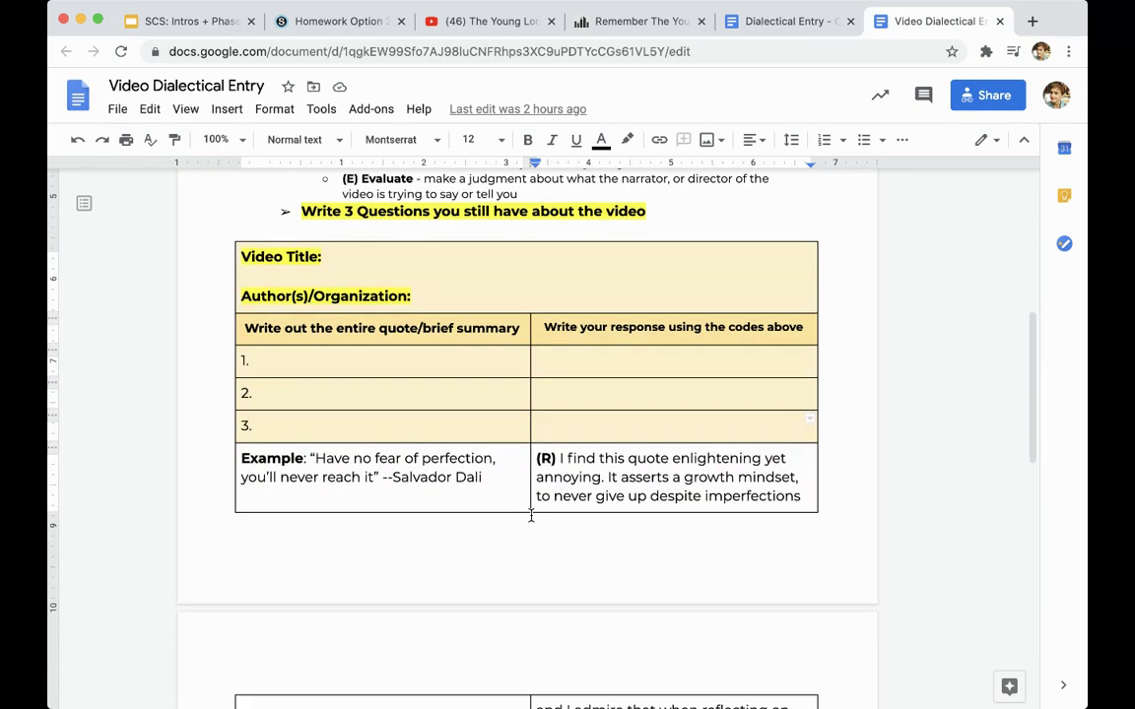
pyautogui.scroll(-2, 530, 515)
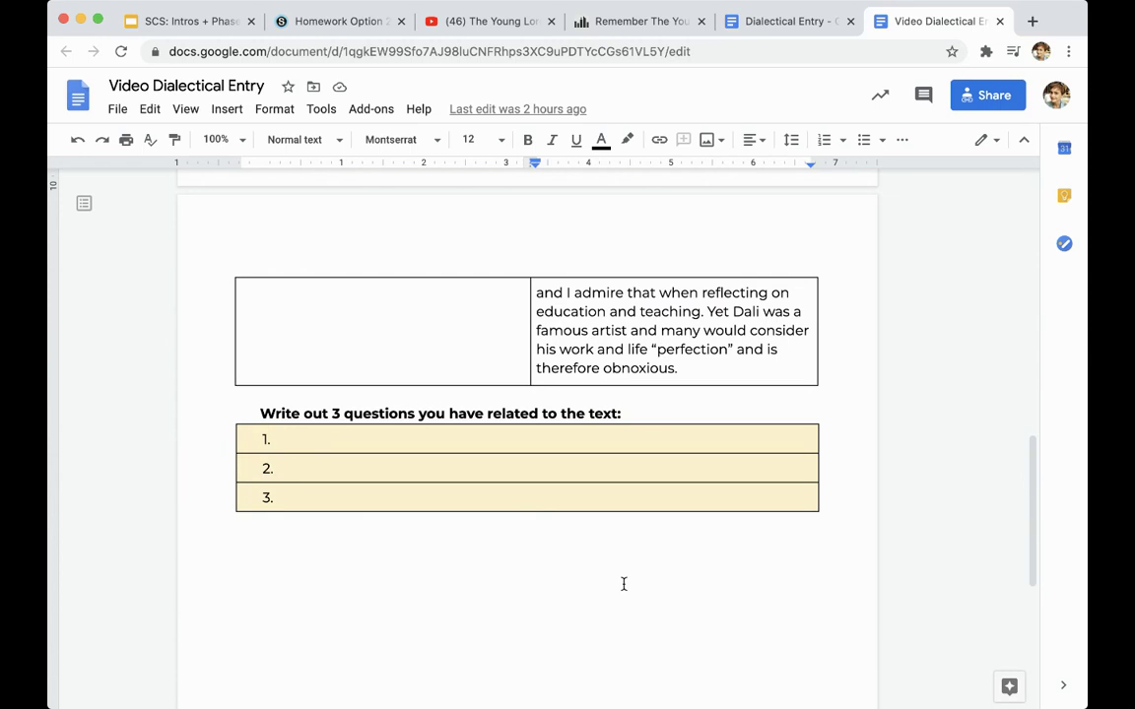
pyautogui.scroll(10, 624, 584)
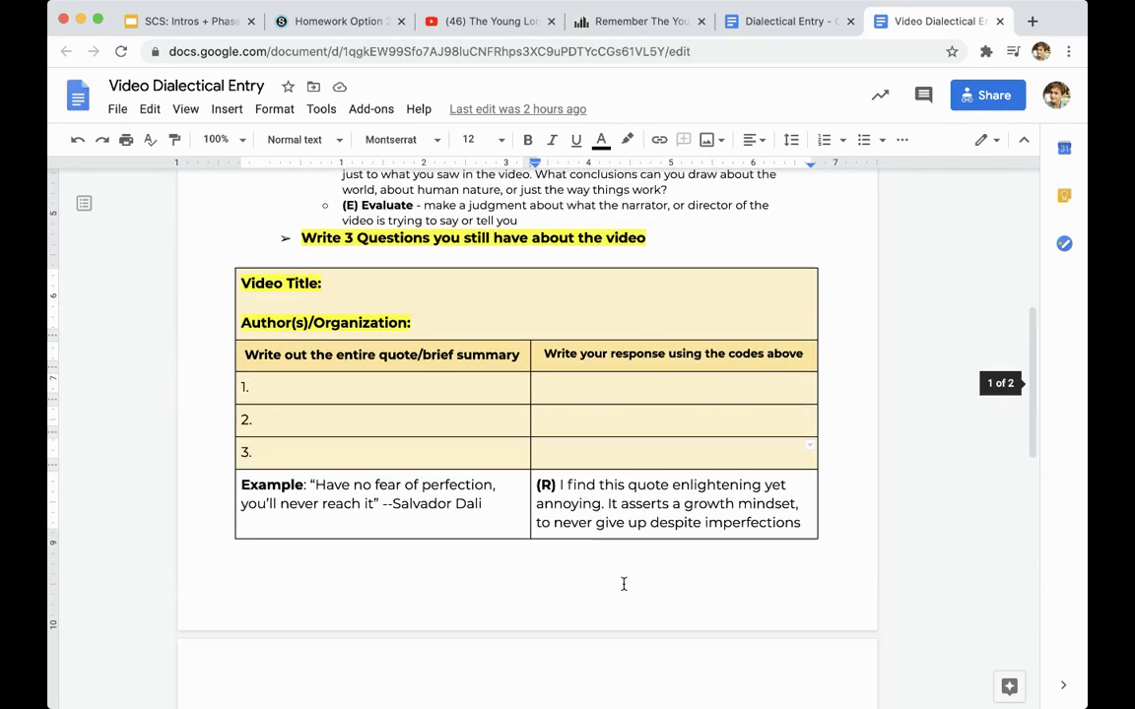
pyautogui.scroll(6, 623, 584)
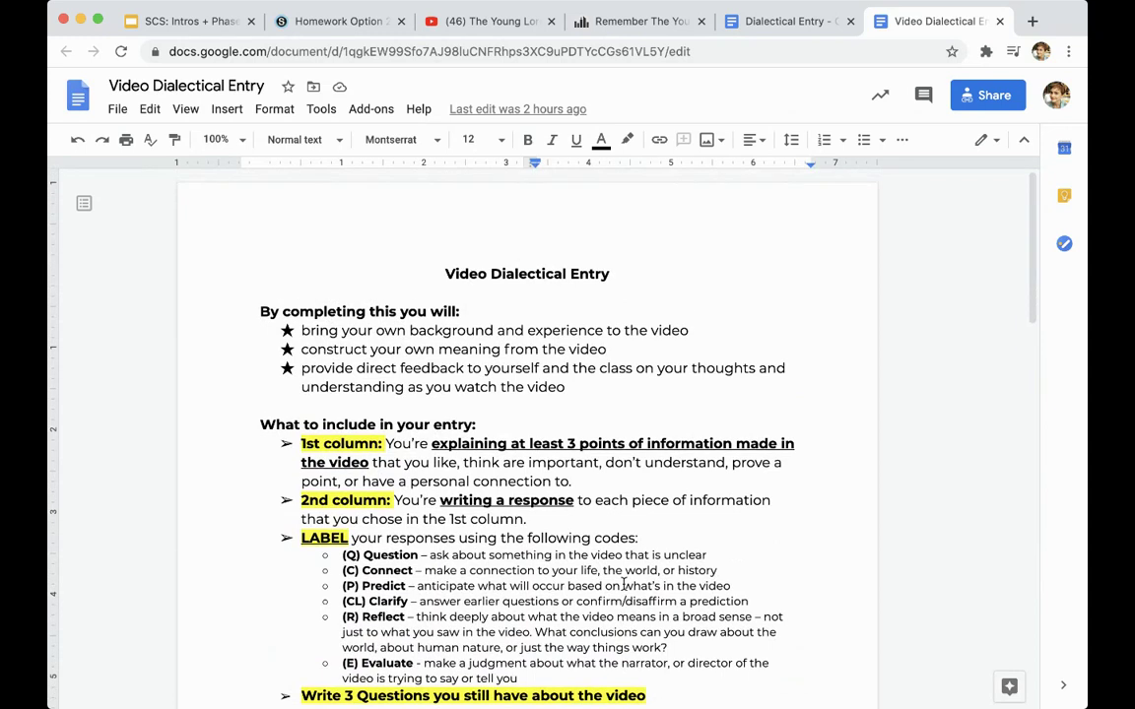